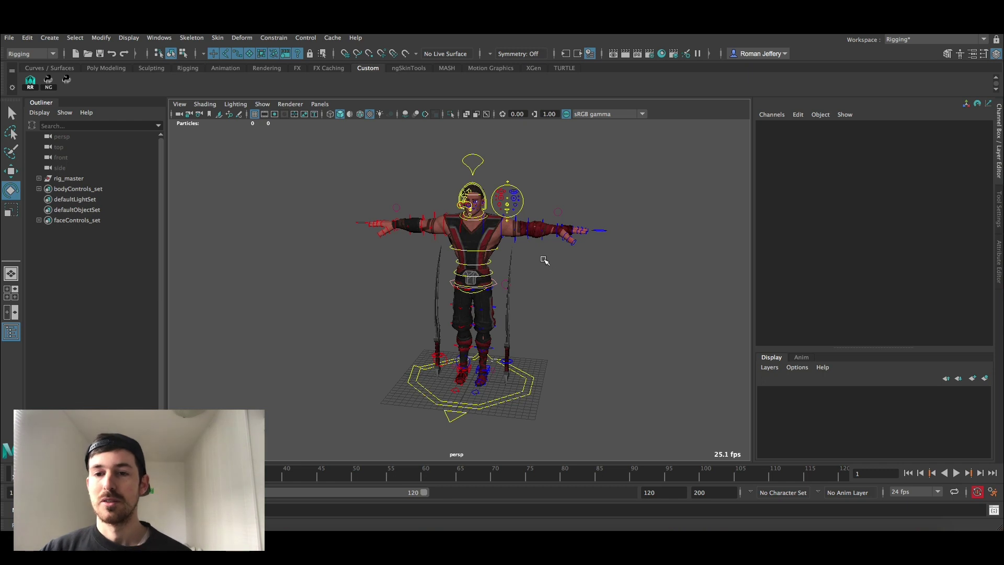
mouse_move(541, 259)
alt+mouse_down()
mouse_move(533, 251)
mouse_move(540, 272)
mouse_move(527, 261)
alt+mouse_up()
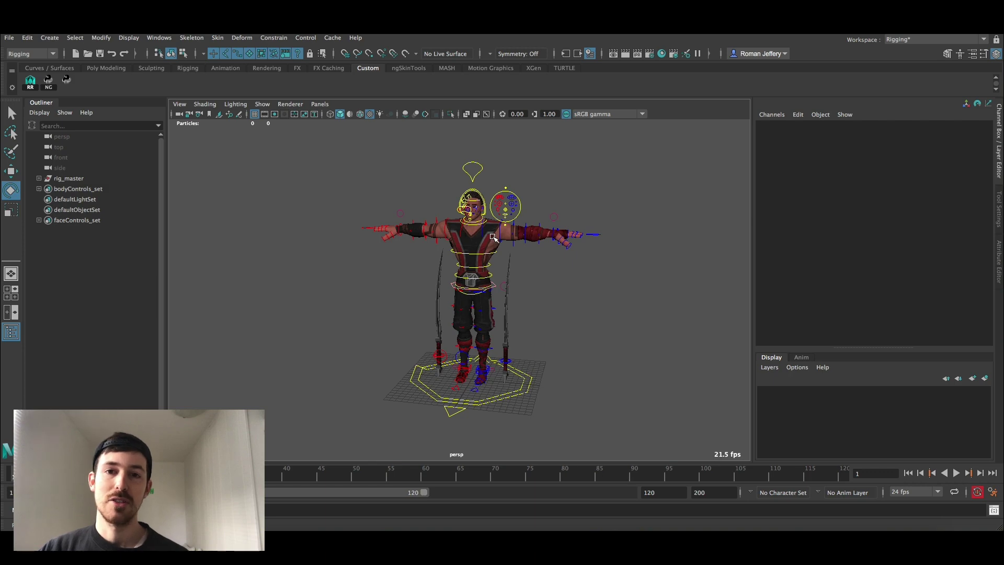
scroll(494, 238, up, 5)
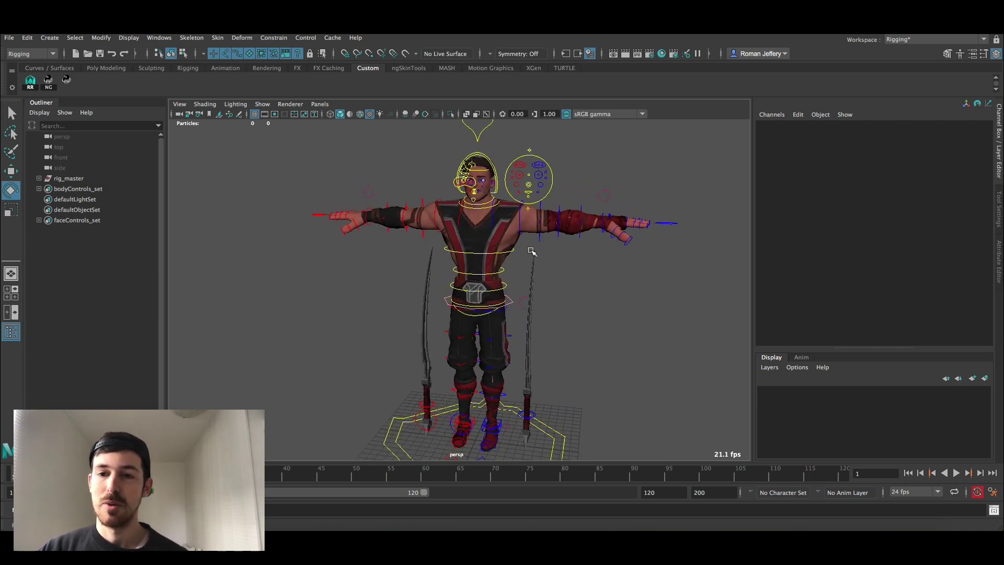
alt+drag(532, 251, 500, 254)
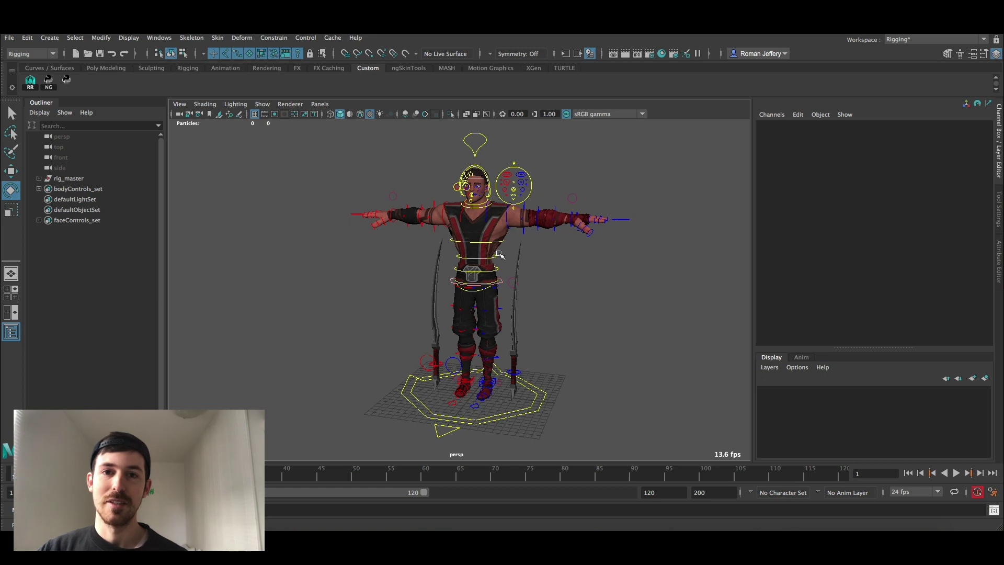
alt+right_drag(516, 258, 503, 235)
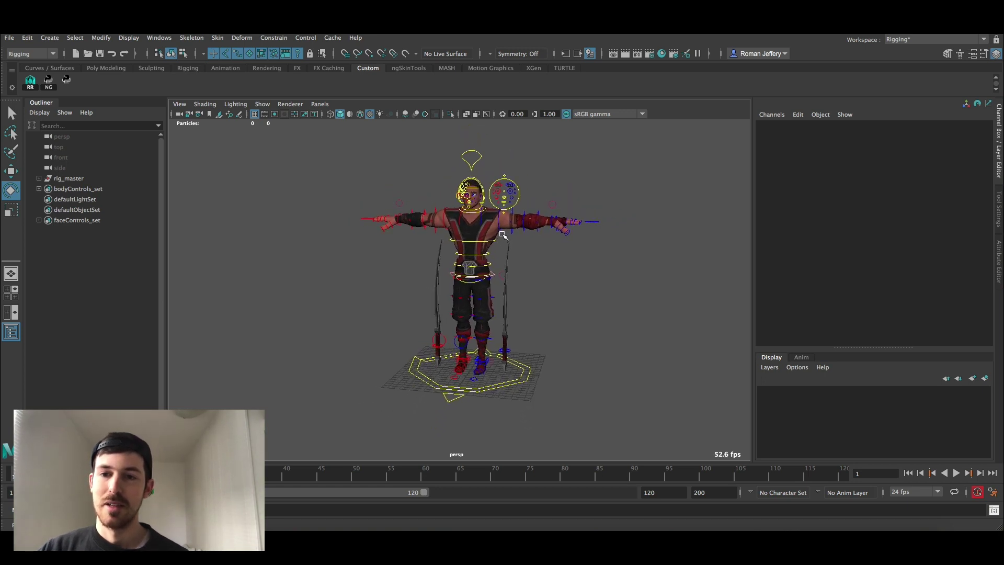
- Try scaling the whole character rig with the main ground control, and undo the change
click(457, 395)
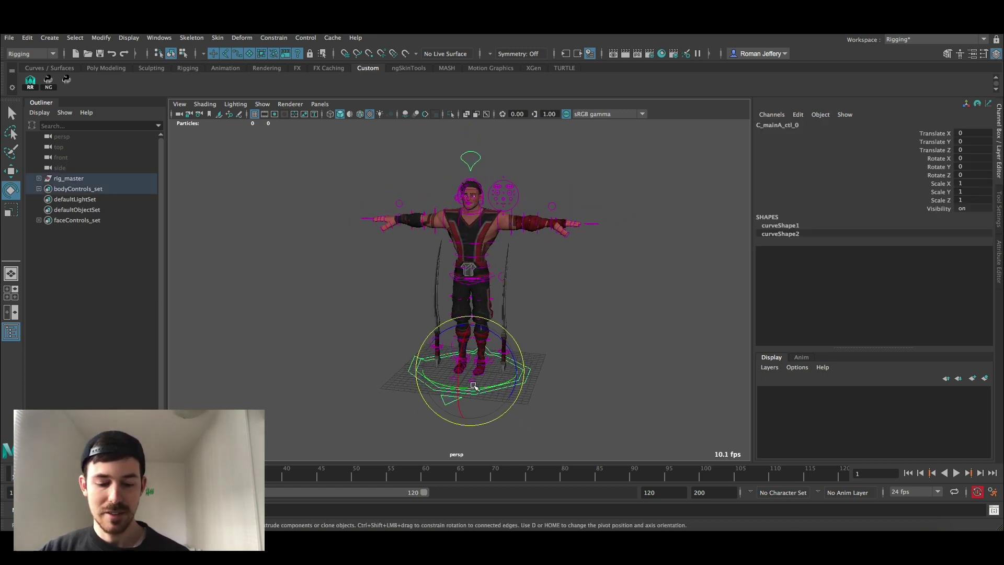
alt+drag(502, 374, 489, 360)
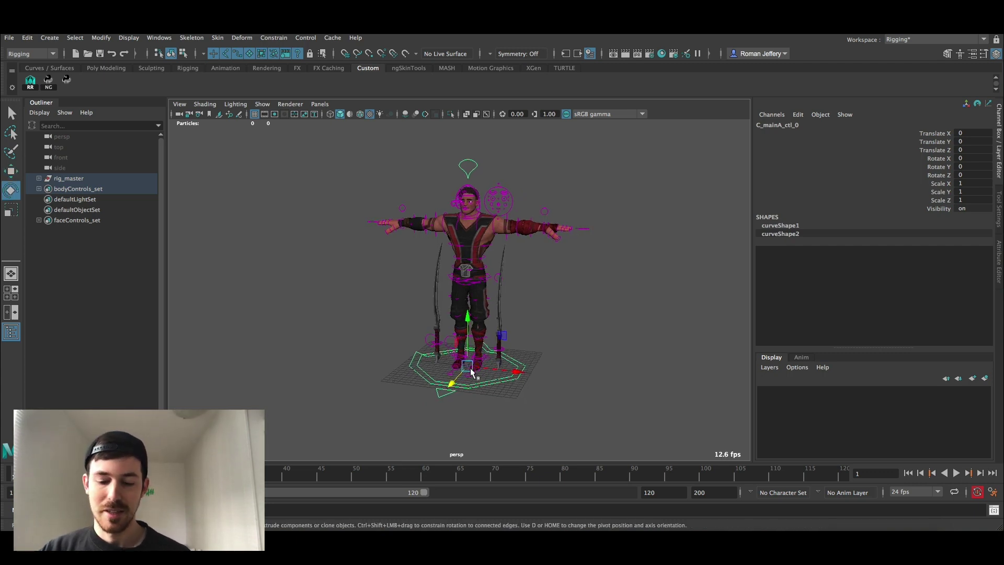
key(r)
scroll(460, 366, up, 3)
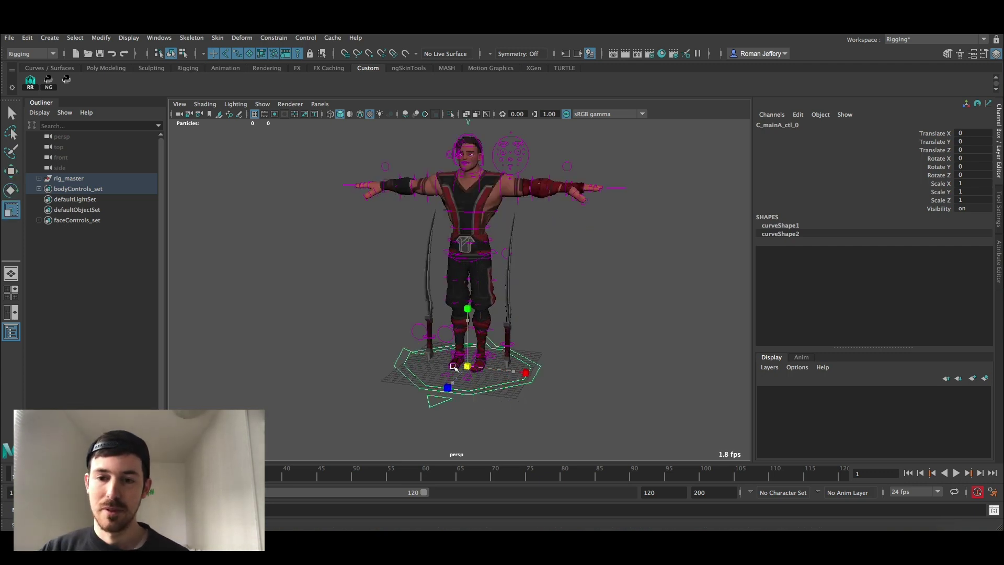
mouse_move(452, 366)
mouse_down()
mouse_move(407, 369)
mouse_move(439, 364)
mouse_up()
key(ctrl+z)
- Try moving the left sword with its control, and undo the move
alt+right_drag(481, 359, 516, 376)
alt+middle_drag(516, 377, 474, 340)
alt+right_drag(473, 340, 498, 376)
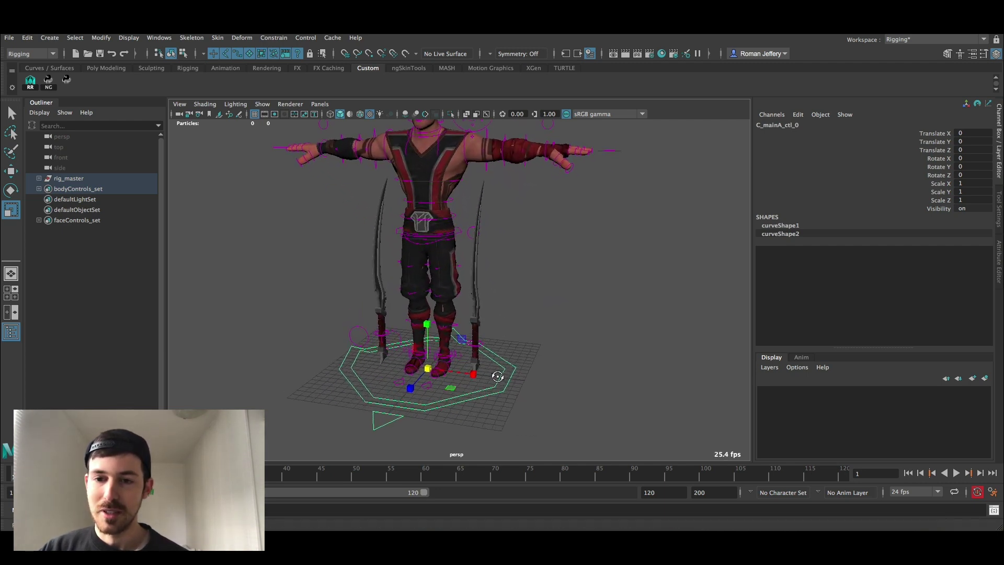
alt+drag(498, 376, 501, 380)
click(485, 344)
key(w)
alt+middle_drag(488, 341, 507, 354)
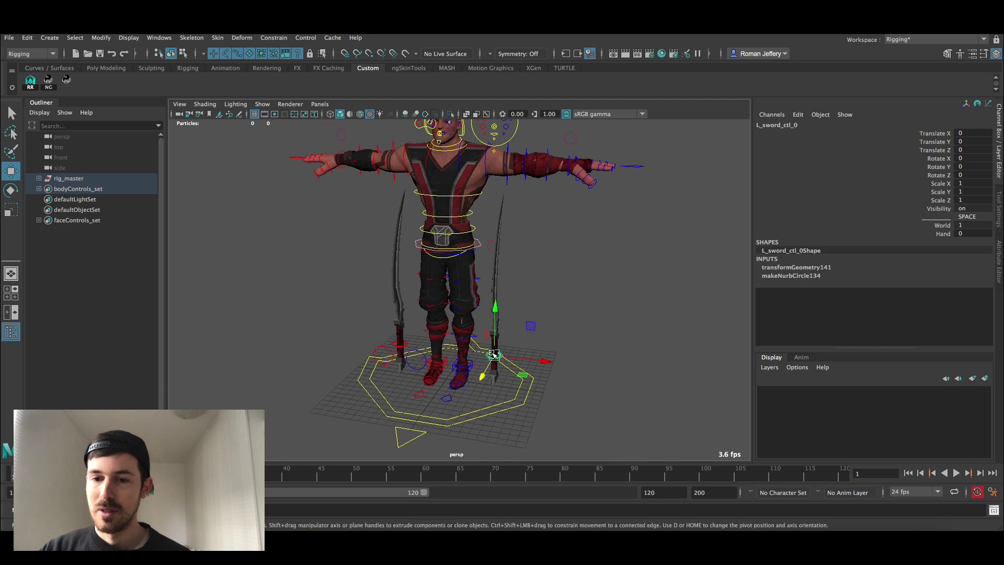
drag(493, 355, 528, 337)
key(ctrl+z)
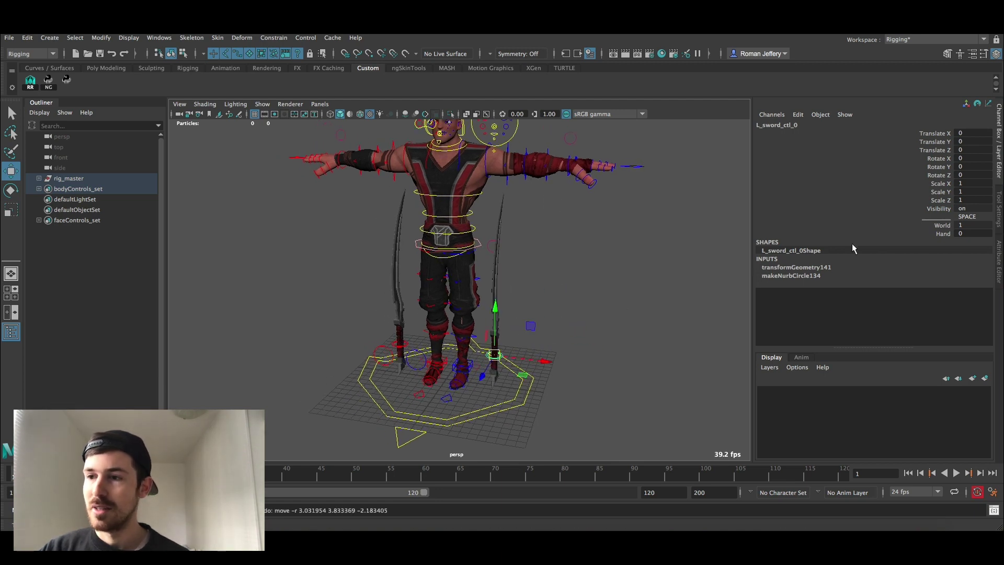
- Set the left sword control's World space to 0 and Hand to 1, and move the sword beside the left hand
click(944, 234)
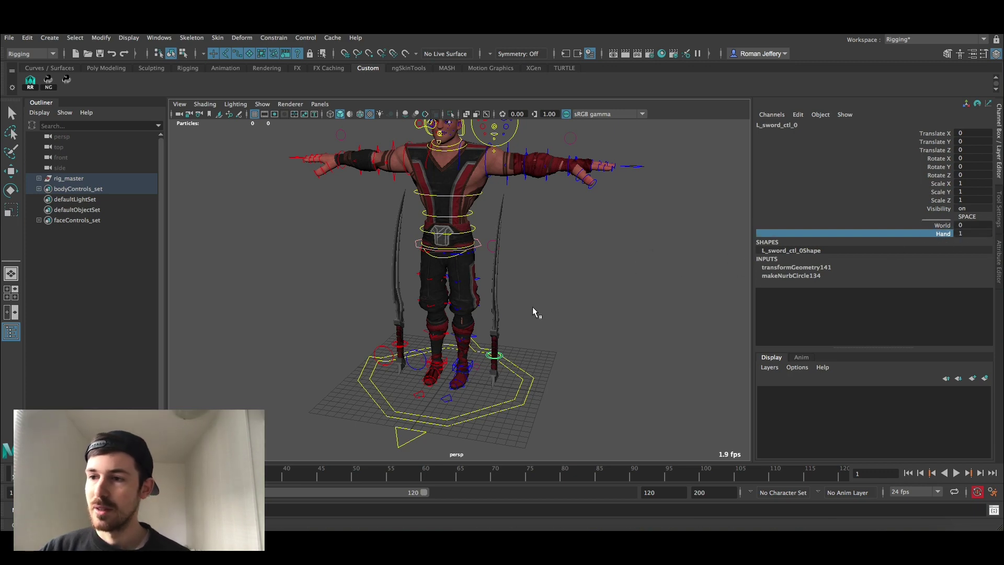
drag(491, 360, 583, 207)
key(e)
key(w)
click(534, 189)
- Undo the left sword's moves and its World and Hand space changes
key(super+z)
key(super+z)
key(super+z)
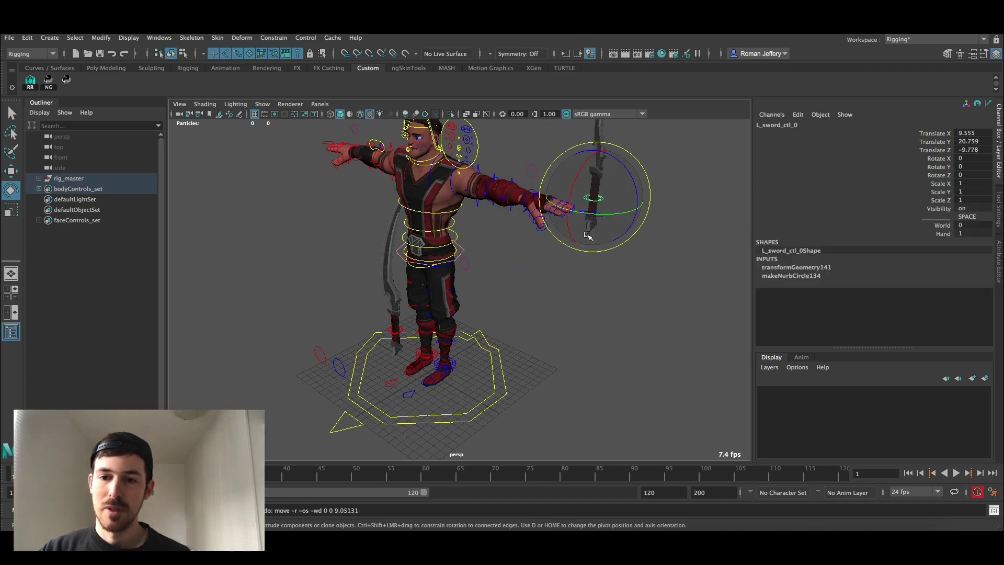
alt+drag(534, 302, 567, 287)
key(super+z)
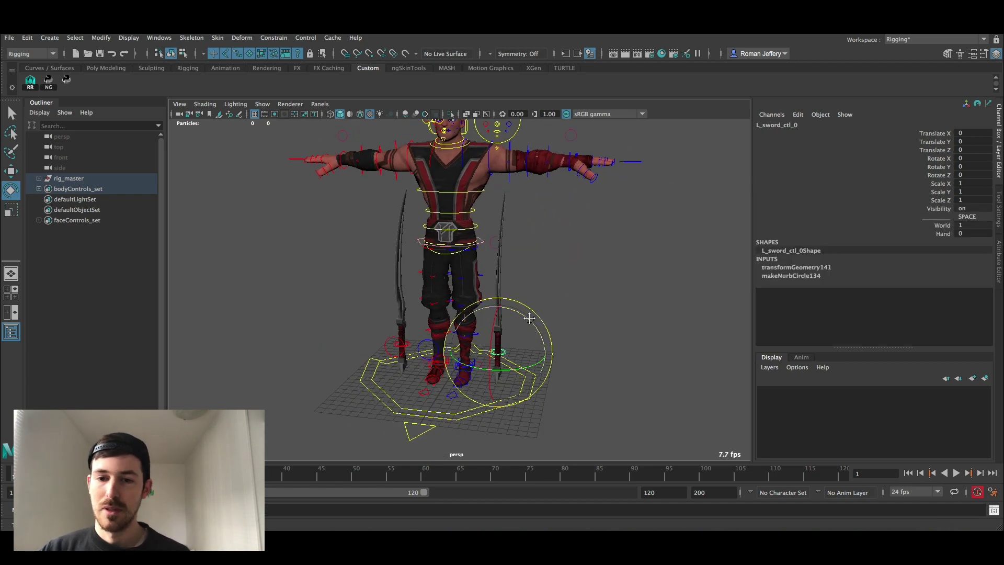
- Move the left leg IK control outward and down to about X 5.095, Y -5.697, Z 0.757 to stretch the leg
alt+middle_drag(529, 318, 532, 279)
alt+right_drag(533, 279, 561, 341)
key(q)
click(607, 329)
alt+drag(513, 328, 507, 348)
alt+right_drag(507, 347, 513, 356)
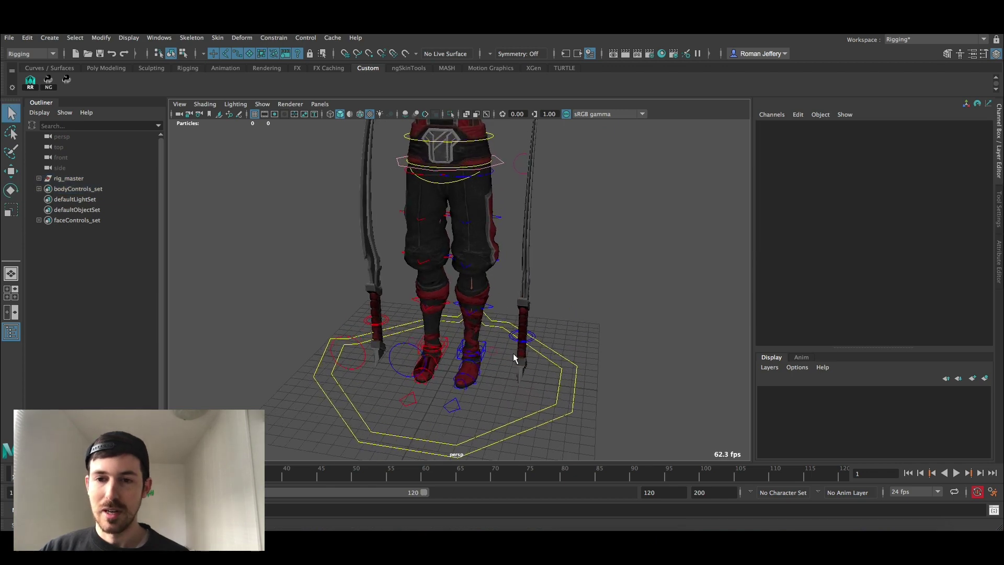
alt+drag(513, 353, 506, 335)
alt+right_drag(506, 335, 501, 335)
click(481, 332)
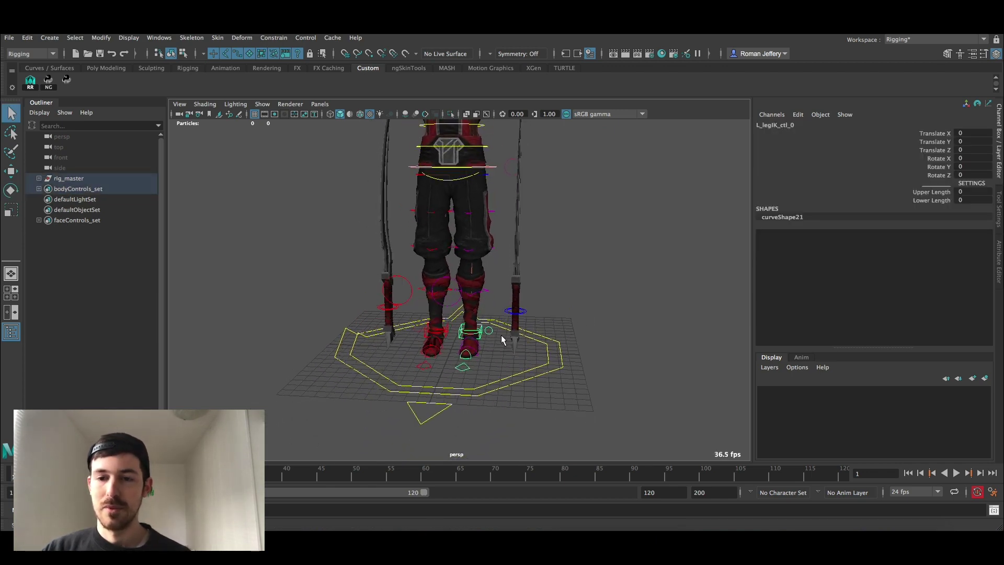
drag(477, 327, 521, 387)
alt+middle_drag(521, 387, 510, 354)
alt+right_drag(510, 355, 519, 383)
drag(512, 374, 515, 362)
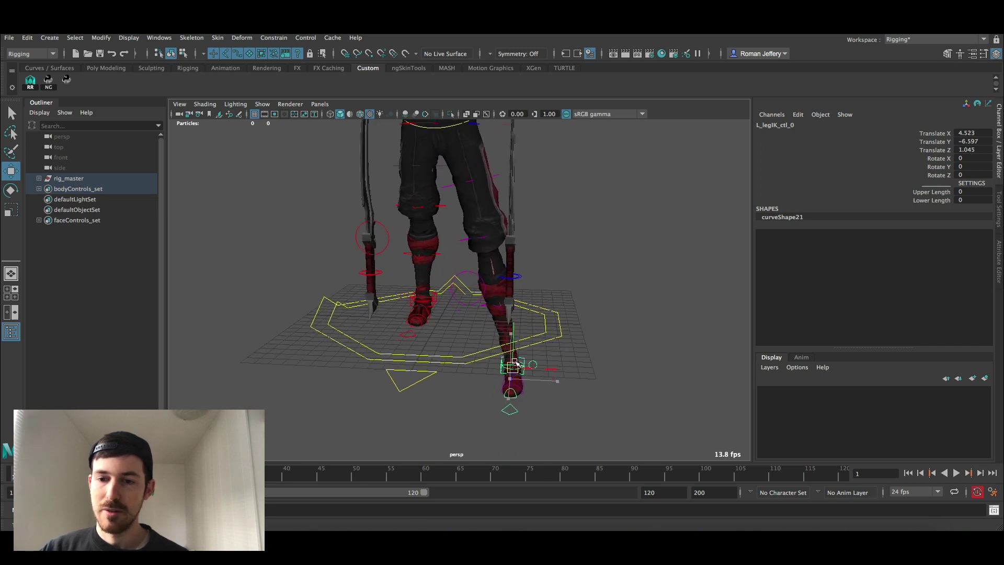
- Set Preserve Volume to 1 on the left leg's settings control beside the ankle
alt+middle_drag(552, 358, 541, 345)
alt+right_drag(542, 345, 544, 350)
click(543, 350)
click(535, 349)
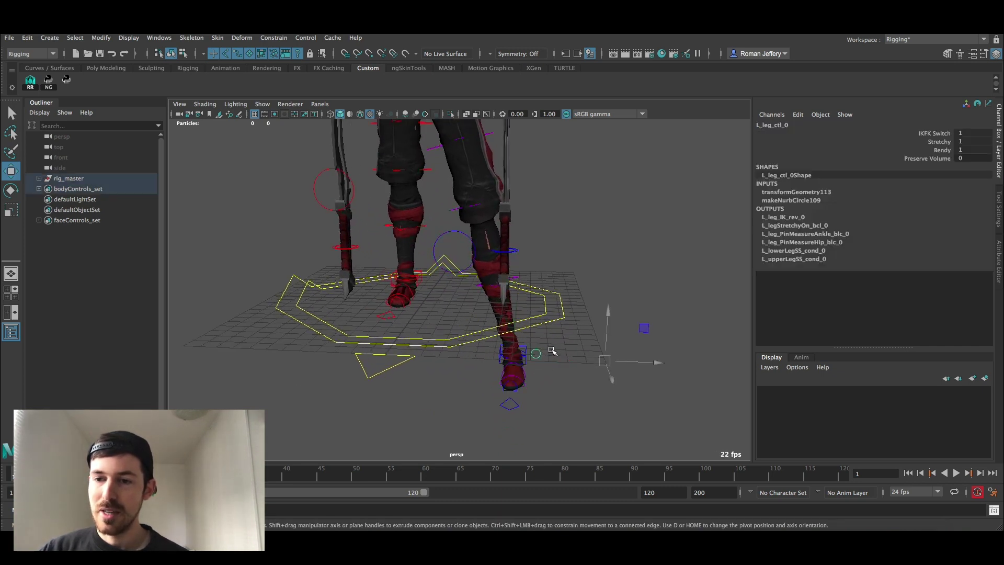
click(943, 157)
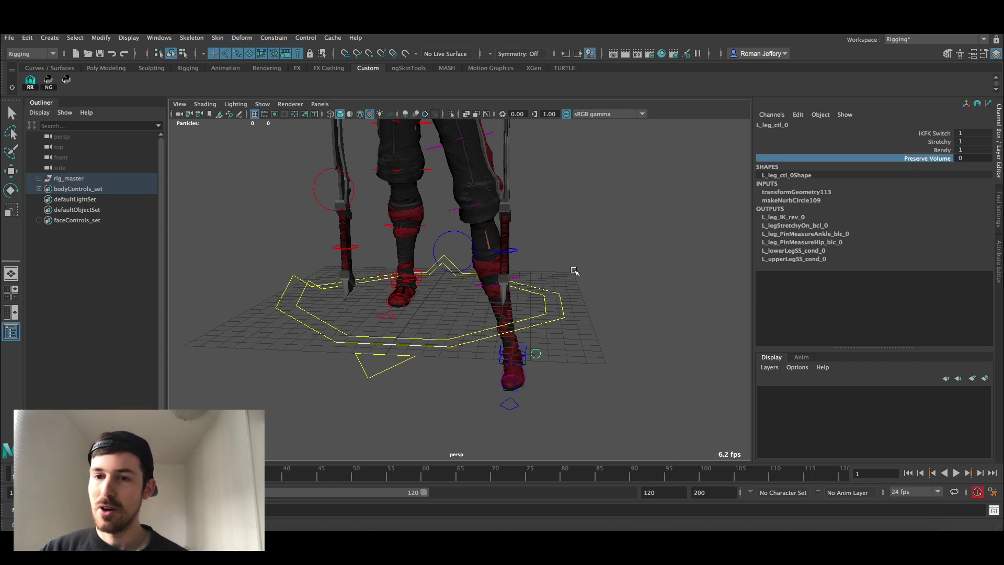
middle_drag(574, 270, 638, 265)
- Test the stretch by moving the left leg IK control, and reset its Translate X, Y and Z to 0
click(523, 346)
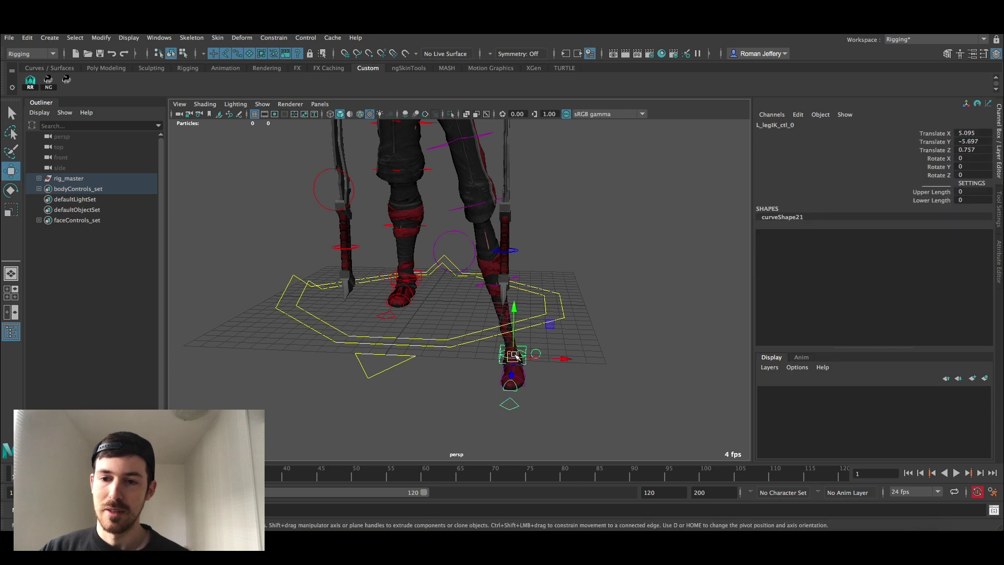
mouse_move(515, 356)
mouse_down()
mouse_move(485, 272)
mouse_move(521, 390)
mouse_move(520, 357)
mouse_up()
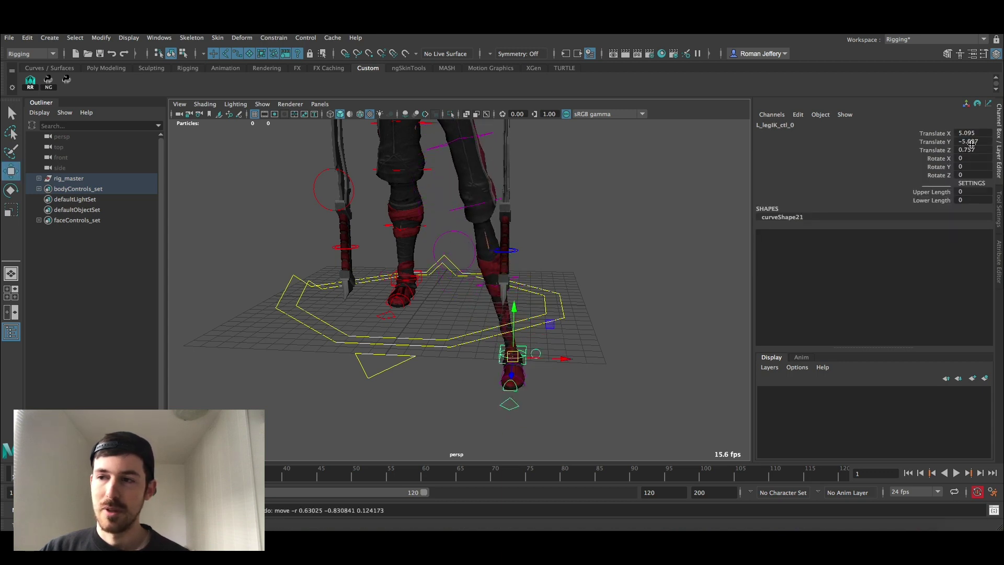
drag(976, 151, 975, 142)
key(Return)
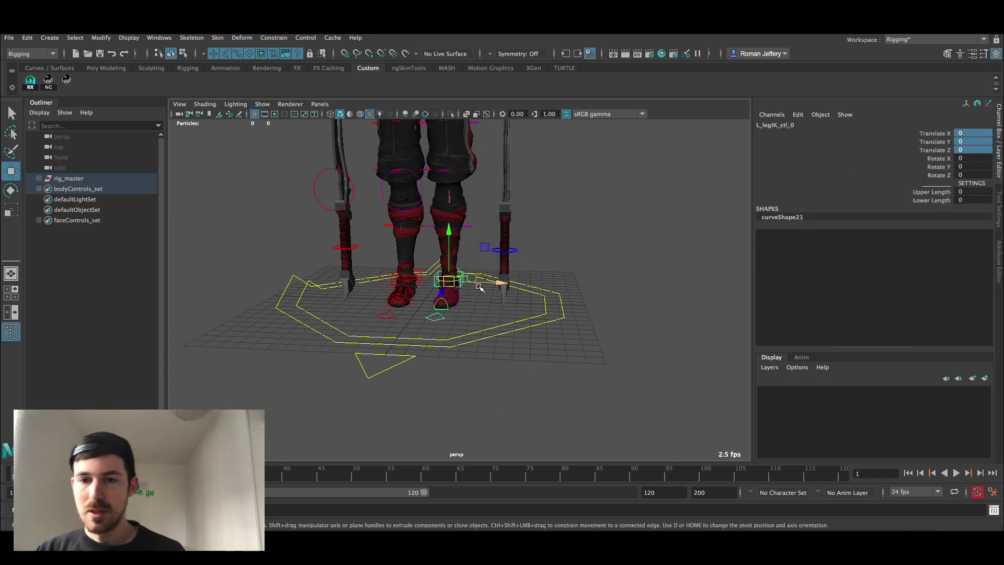
- Switch the left leg's IKFK Switch to 0 and back to 1
alt+drag(479, 287, 460, 318)
click(471, 279)
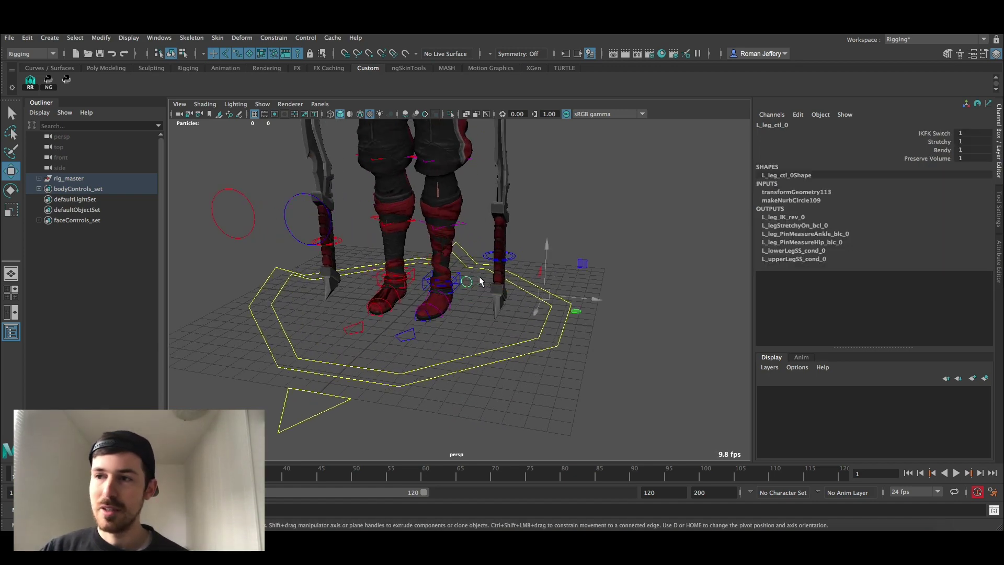
click(941, 134)
alt+drag(470, 267, 473, 331)
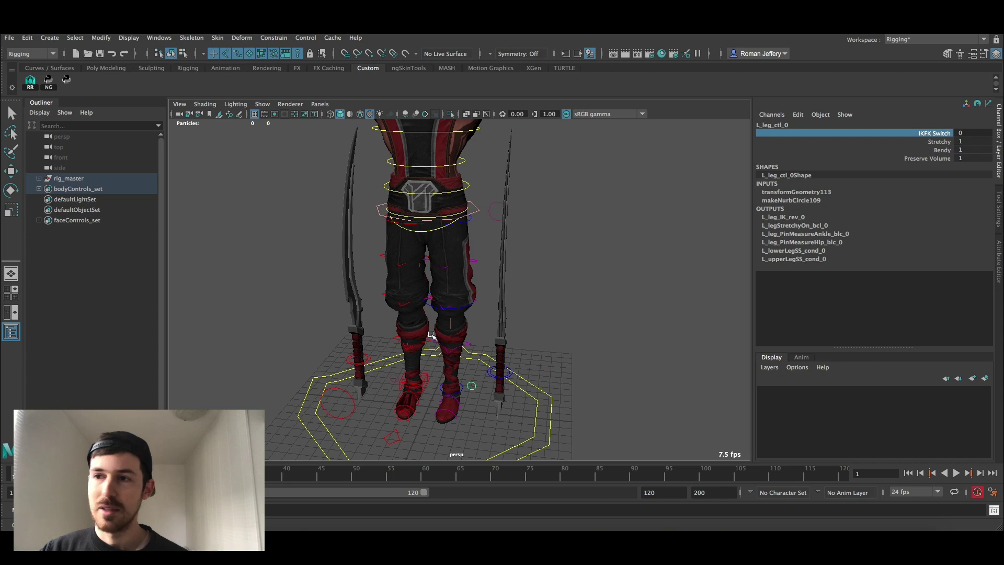
alt+middle_drag(533, 339, 552, 296)
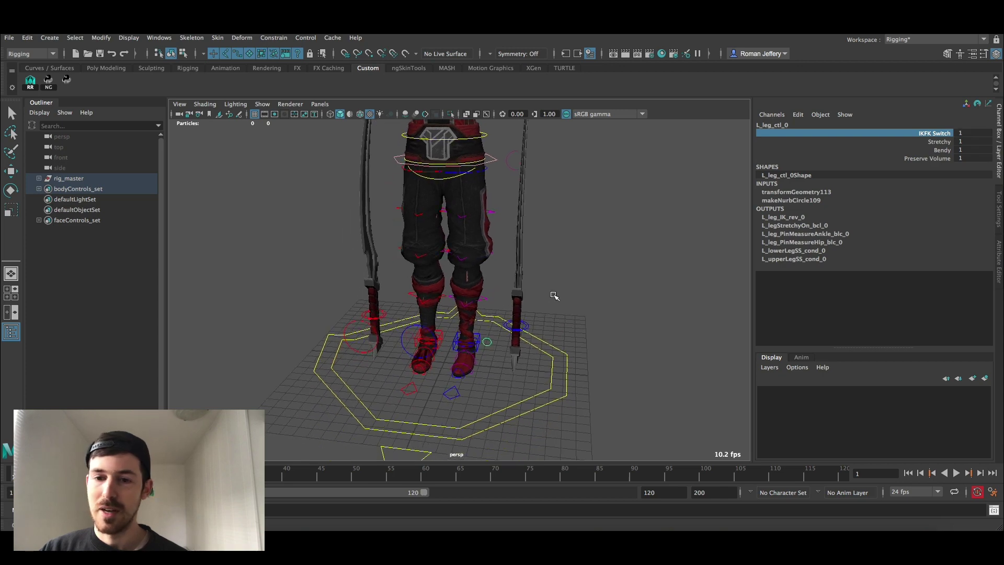
- Set the left leg's Stretchy to 0 and test it by moving the leg IK control, undoing the move
click(935, 143)
middle_drag(621, 241, 467, 352)
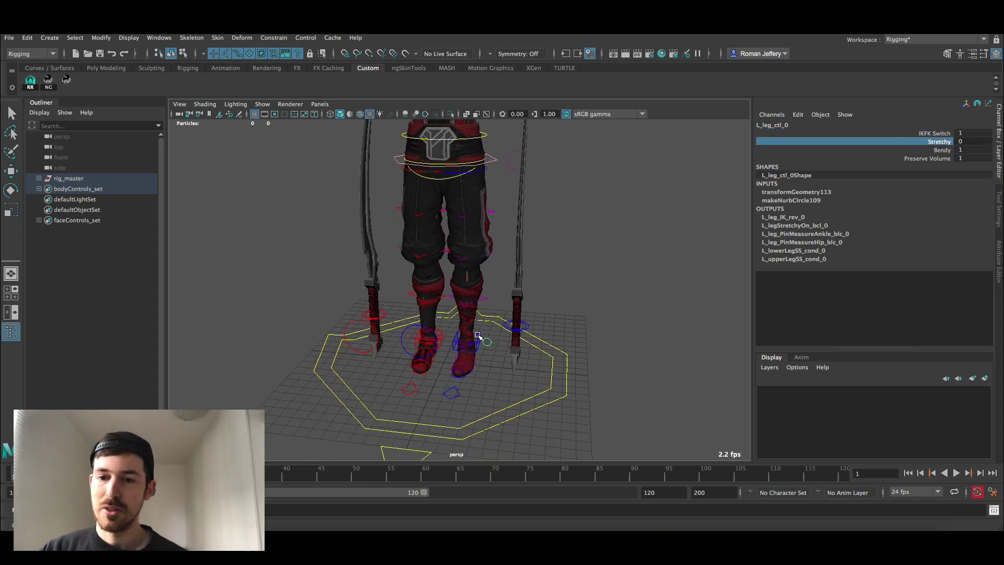
click(477, 335)
key(w)
alt+drag(509, 349, 496, 329)
drag(471, 322, 538, 360)
key(ctrl+z)
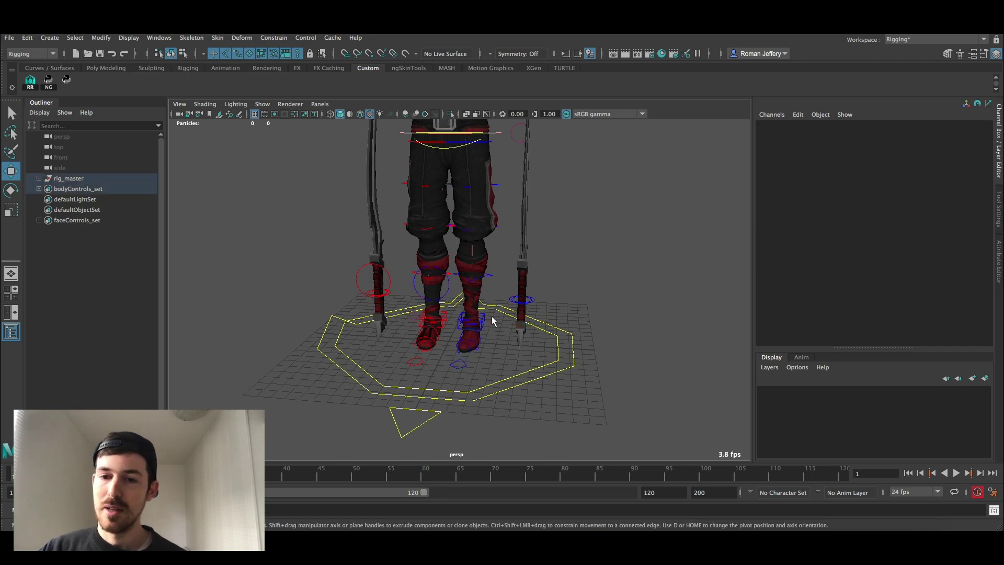
- Select the Bendy attribute on the left leg's settings control
click(522, 271)
click(939, 151)
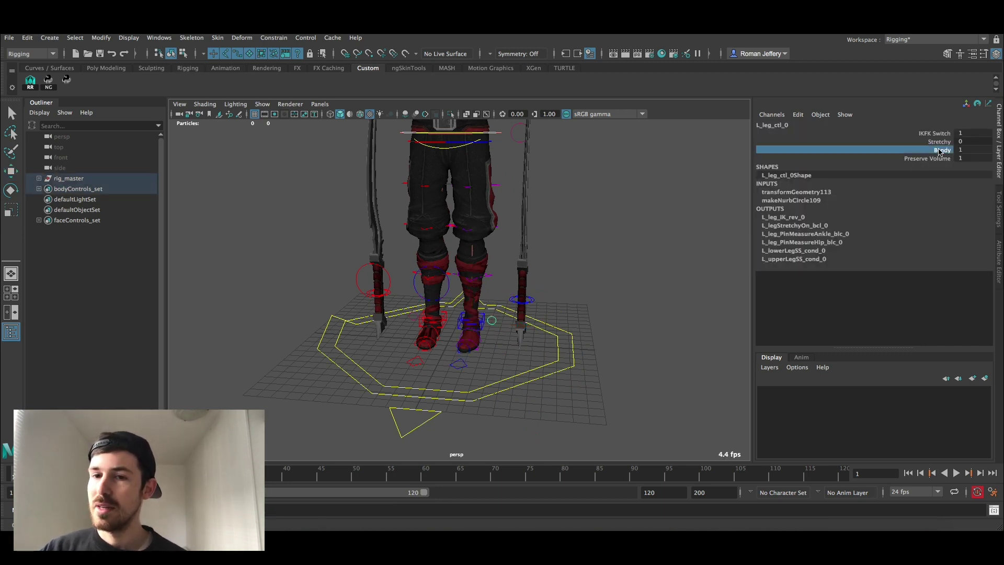
- Move the left foot master control to about 0.984 in Translate Z to roll the foot
alt+right_drag(502, 283, 524, 347)
alt+drag(525, 347, 493, 377)
alt+middle_drag(493, 376, 514, 329)
alt+drag(514, 329, 519, 343)
alt+right_drag(519, 343, 475, 347)
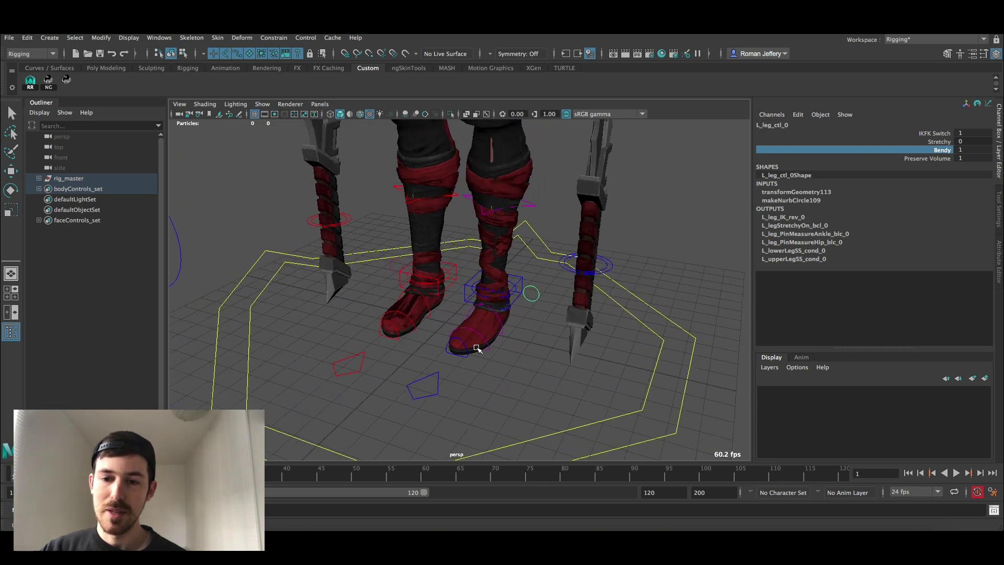
alt+middle_drag(475, 347, 495, 315)
click(448, 353)
key(w)
alt+drag(498, 356, 396, 404)
alt+drag(434, 371, 447, 350)
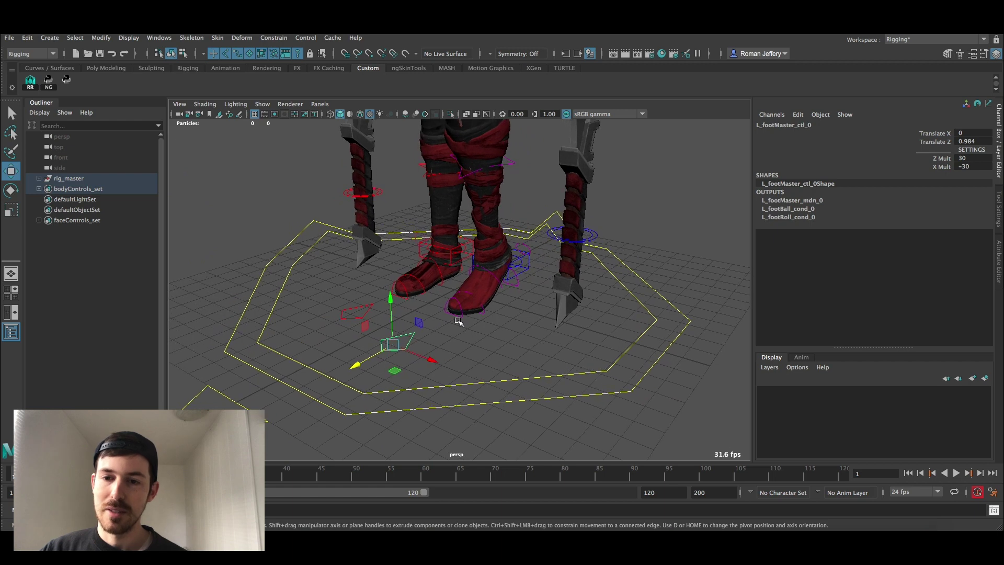
- Try adjusting the left foot master control's Z Mult and X Mult, with Translate X moved to 1
click(945, 158)
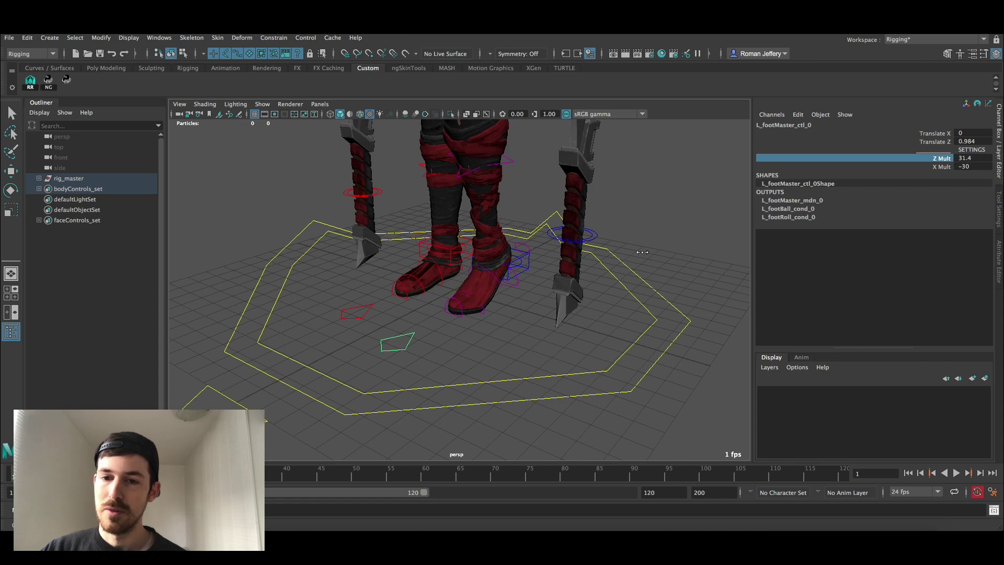
middle_drag(604, 256, 701, 233)
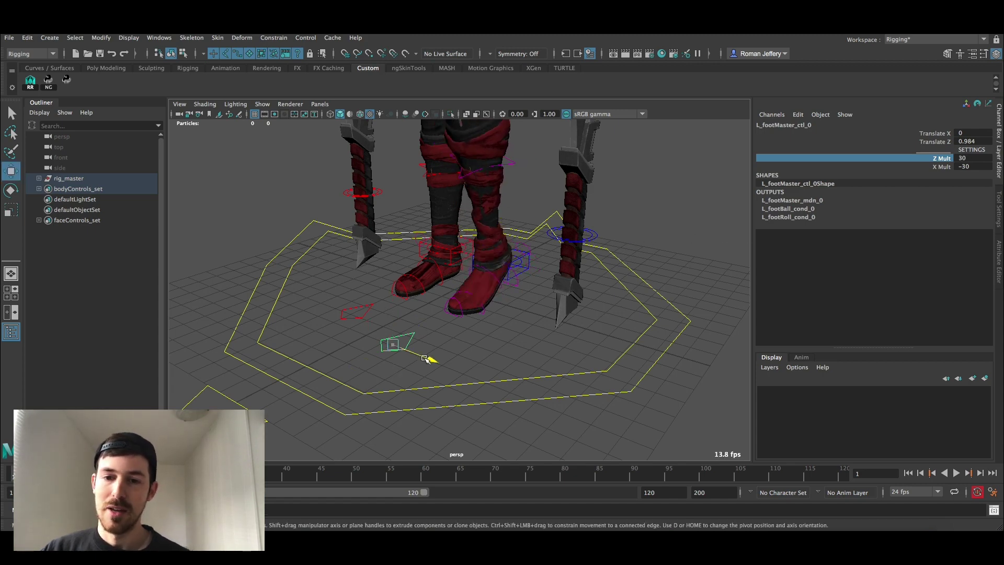
drag(424, 359, 526, 353)
click(941, 167)
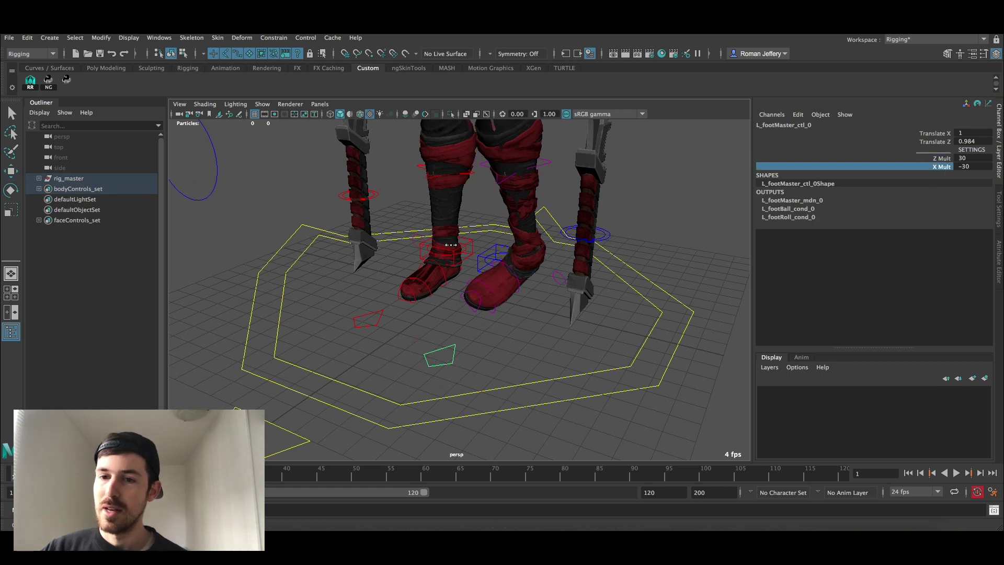
middle_drag(450, 244, 538, 240)
- Undo the left foot master control's X Mult adjustment and its Translate X and Z moves
key(ctrl+z)
key(ctrl+z)
key(ctrl+z)
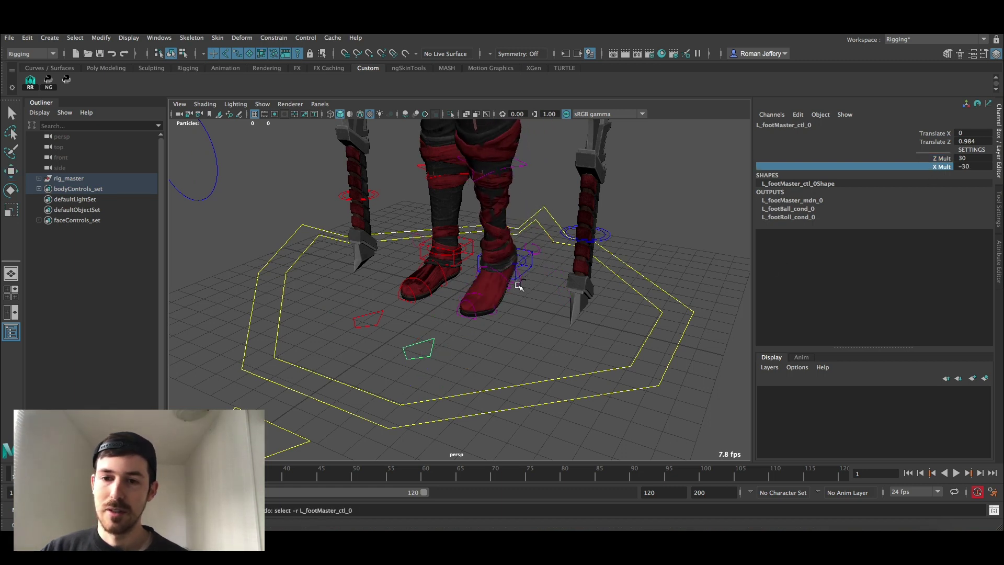
key(ctrl+z)
- Try moving the left foot master control freely over the ground plane, and undo the move
alt+drag(484, 321, 474, 319)
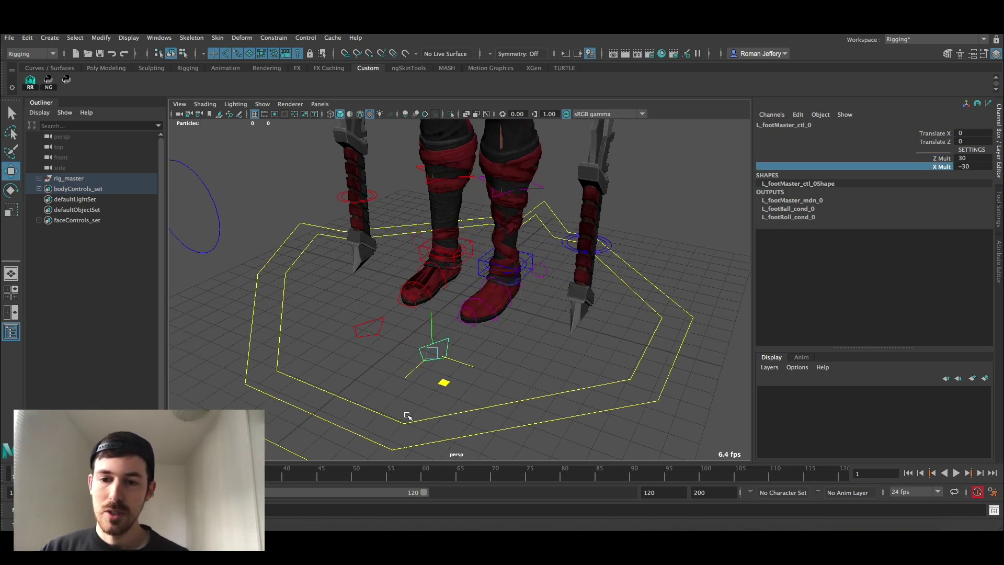
drag(407, 416, 450, 342)
key(ctrl+z)
alt+right_drag(527, 271, 560, 242)
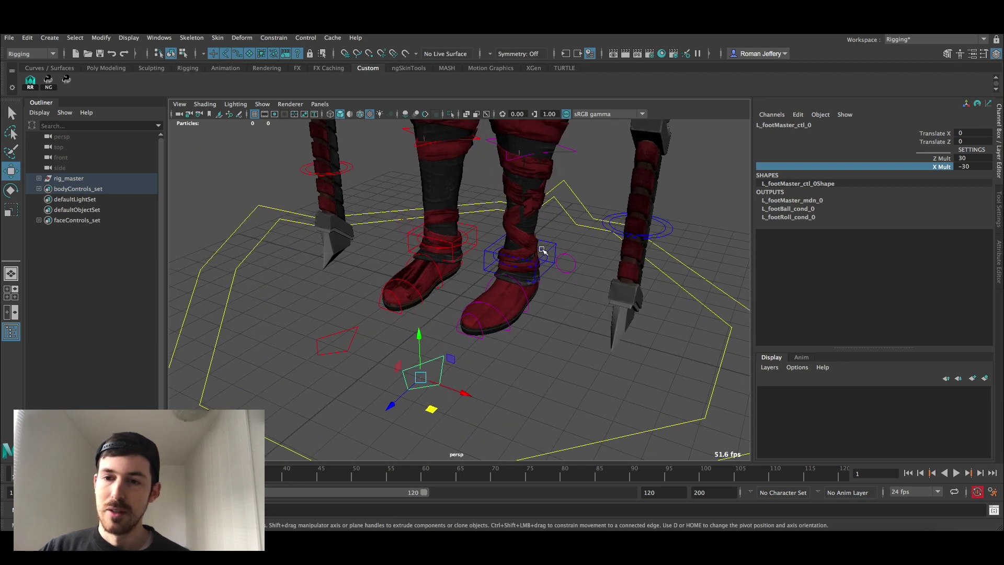
- Try rotating the left mid-foot control, and undo the rotation
click(542, 250)
alt+drag(542, 250, 497, 278)
click(499, 296)
key(e)
key(ctrl+z)
alt+right_drag(499, 325, 520, 331)
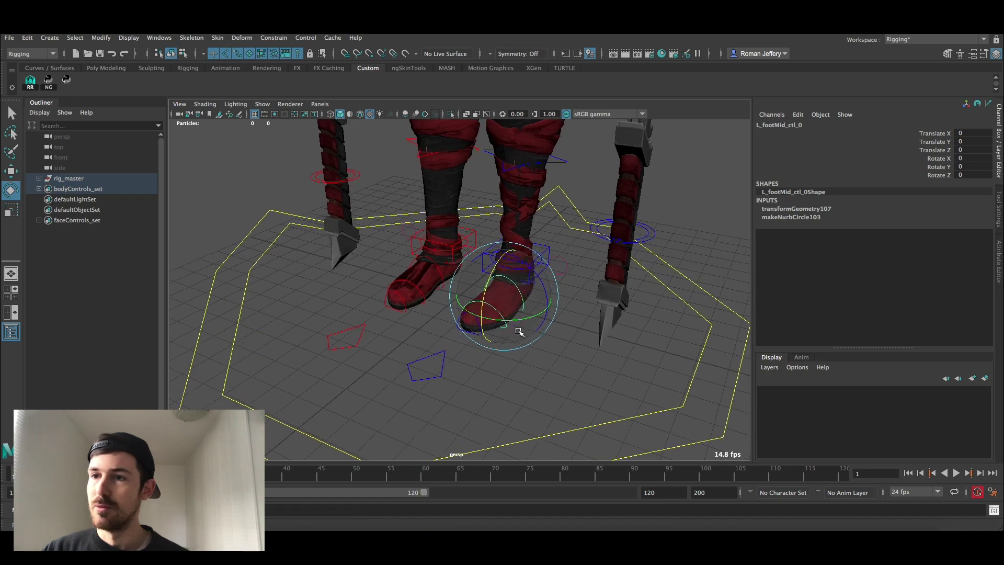
- Select the left toe roll control at the tip of the left foot for rotating
click(486, 338)
click(487, 331)
alt+drag(488, 332, 446, 293)
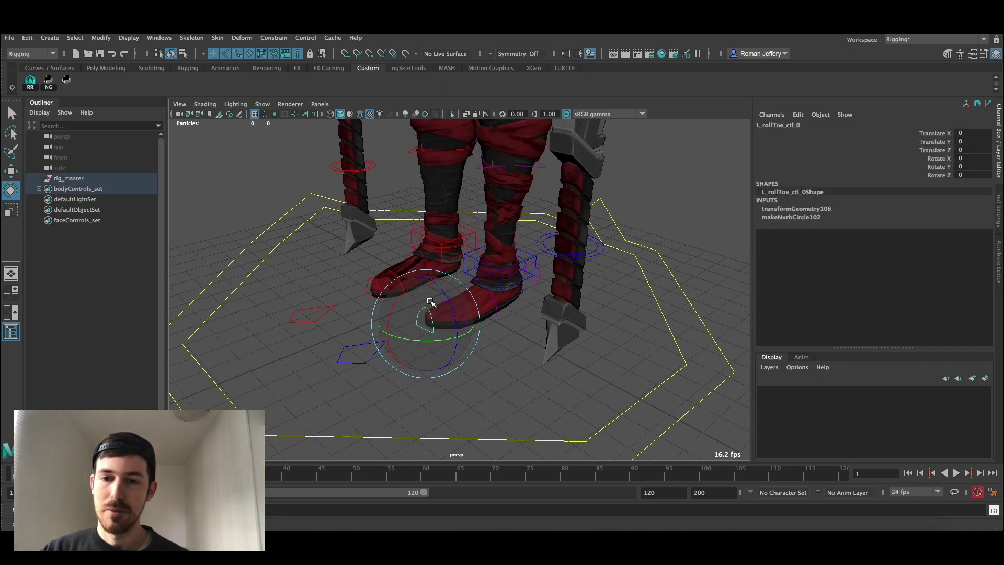
- Try moving the left mid-leg bend control at the knee, and undo the move
alt+right_drag(482, 313, 457, 291)
alt+drag(457, 292, 462, 262)
alt+middle_drag(462, 262, 472, 331)
alt+right_drag(473, 331, 439, 289)
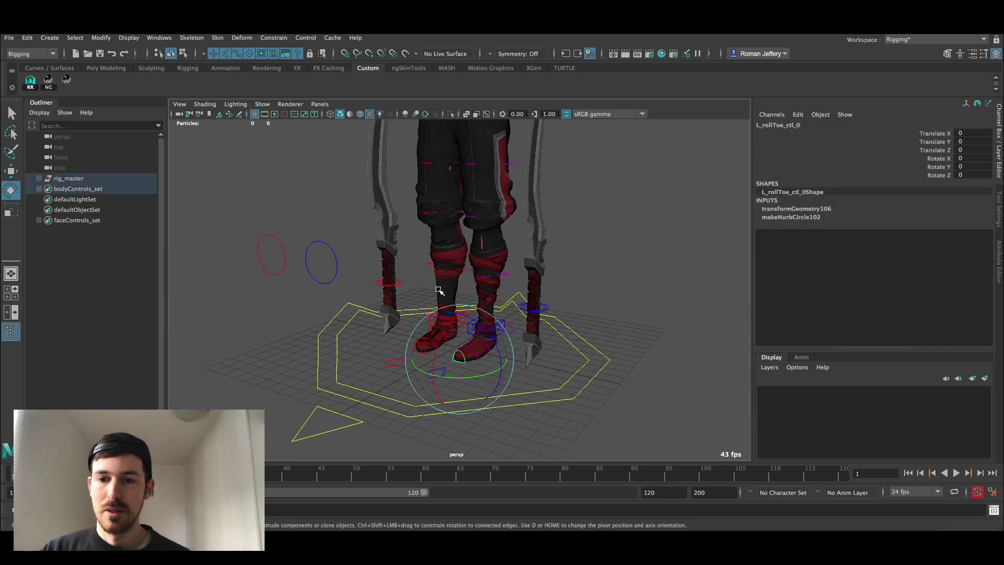
alt+middle_drag(439, 289, 437, 348)
alt+right_drag(437, 348, 388, 308)
alt+drag(388, 308, 441, 325)
alt+right_drag(441, 325, 485, 267)
click(485, 265)
key(w)
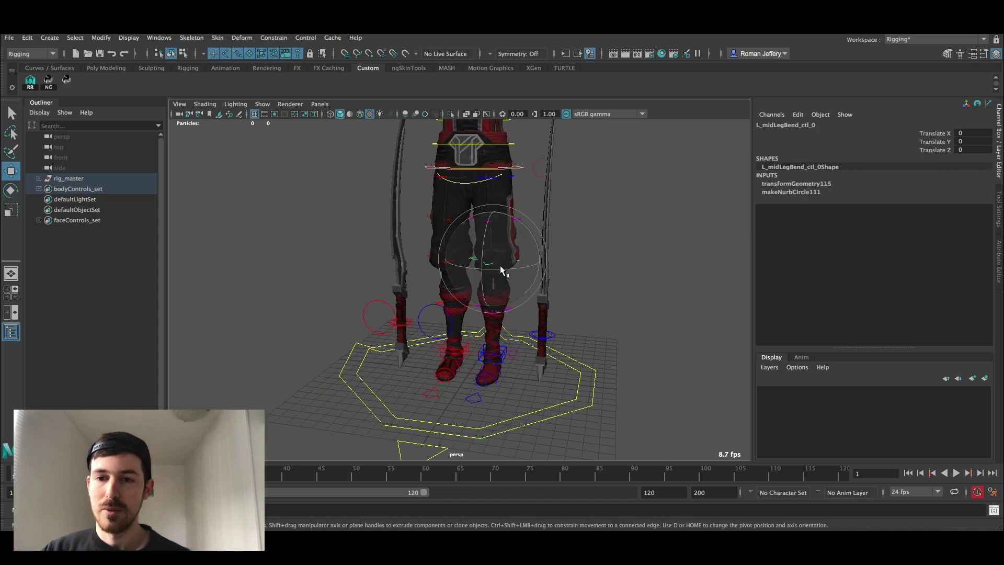
alt+drag(501, 271, 501, 298)
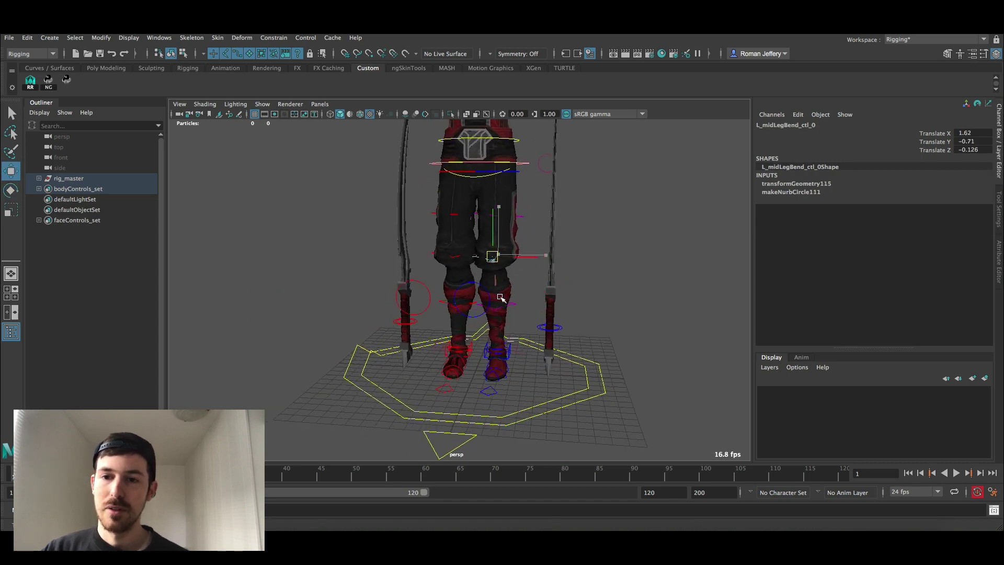
key(ctrl+z)
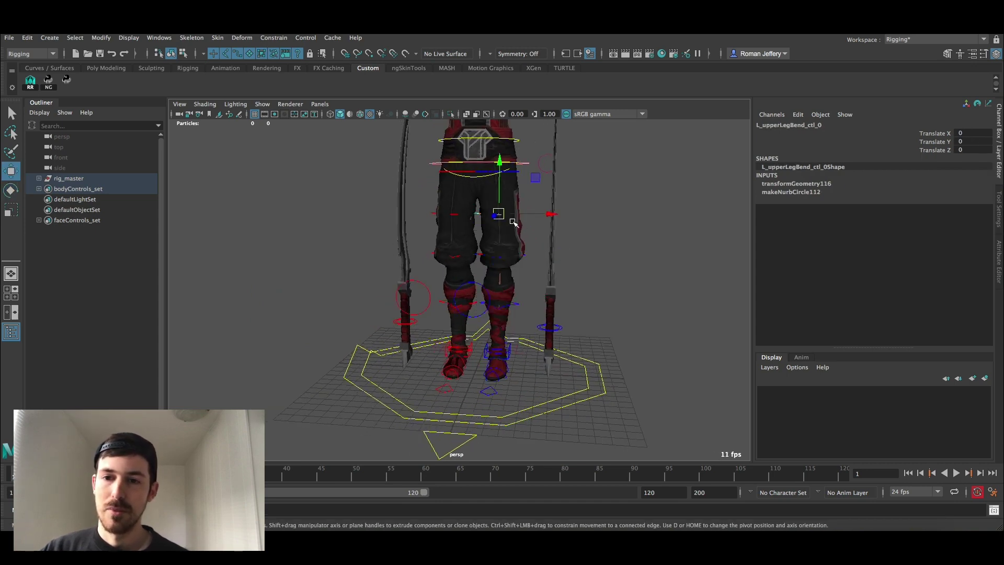
- Try bending the left leg outward with the upper leg and mid-leg bend controls, and undo the moves
click(496, 255)
click(496, 256)
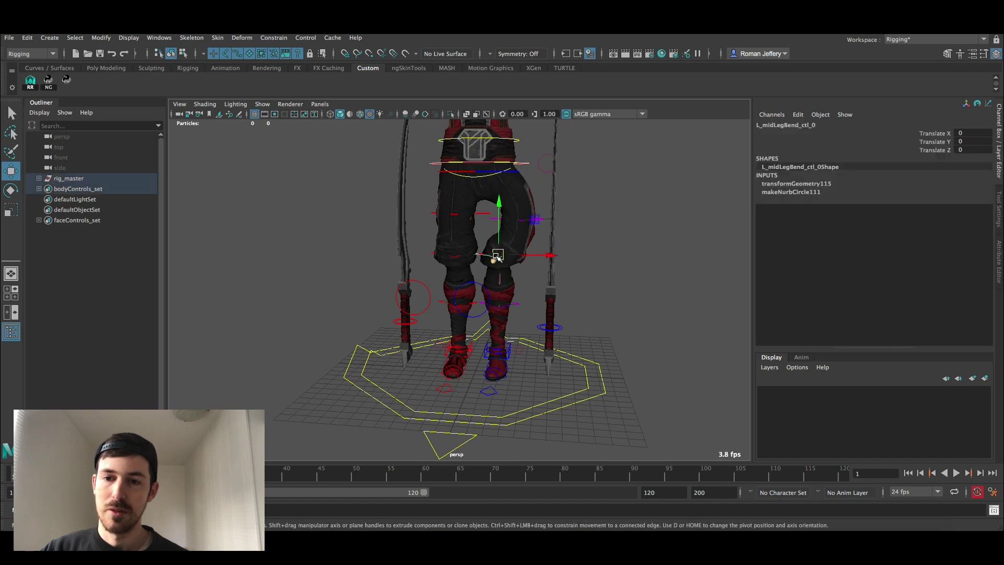
drag(495, 256, 543, 275)
alt+right_drag(542, 275, 515, 232)
alt+middle_drag(515, 232, 520, 281)
key(ctrl+z)
key(ctrl+z)
key(ctrl+z)
key(ctrl+z)
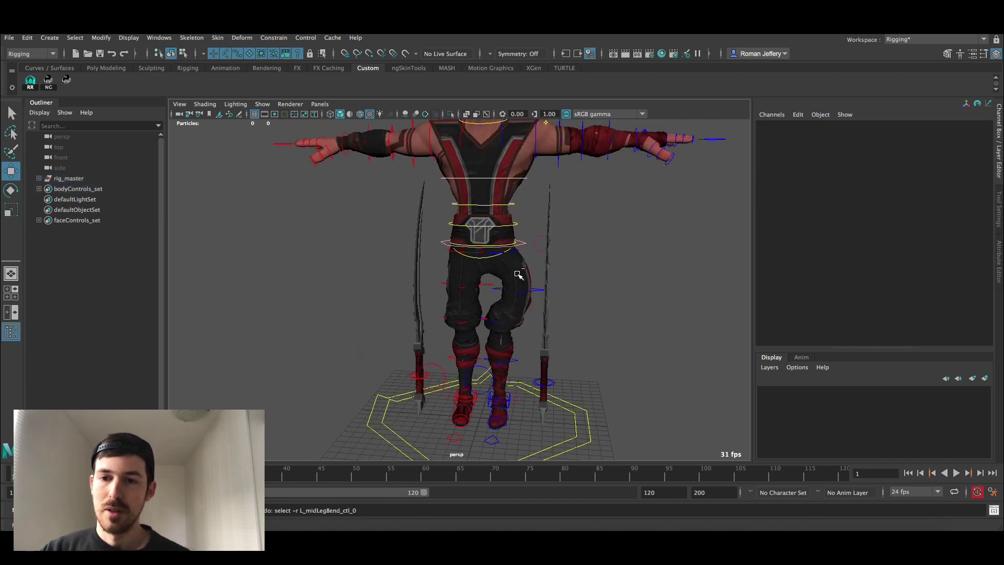
- Try the left hip IK control and the other waist controls by moving and rotating them, and undo the changes
alt+right_drag(515, 259, 540, 280)
click(538, 275)
alt+drag(538, 275, 543, 310)
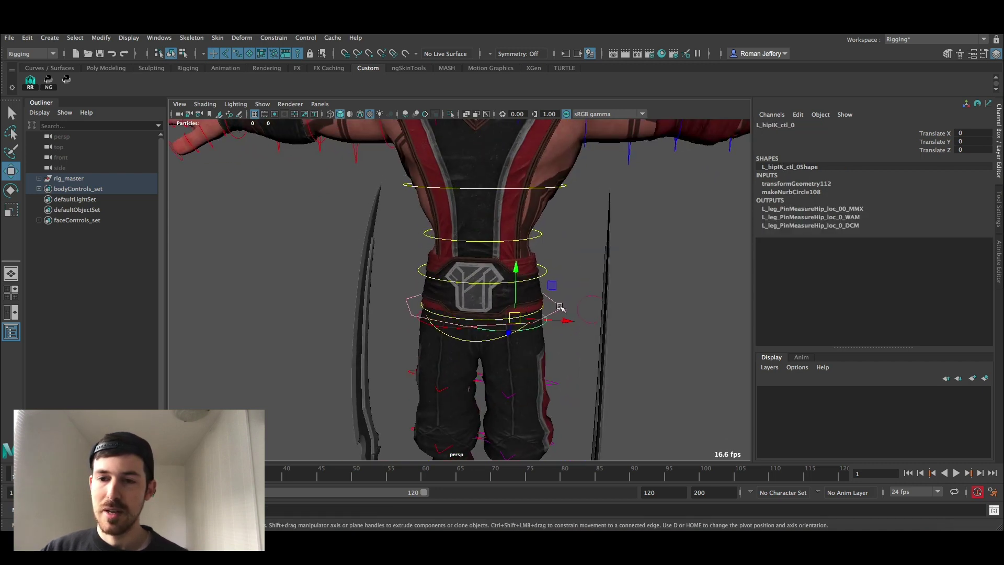
click(559, 306)
alt+right_drag(560, 307, 491, 307)
alt+drag(491, 306, 544, 256)
key(ctrl+z)
click(499, 313)
key(e)
key(ctrl+z)
- Try rotating the spine FK and chest FK controls together to bend the torso, and undo the rotation
click(536, 258)
click(529, 261)
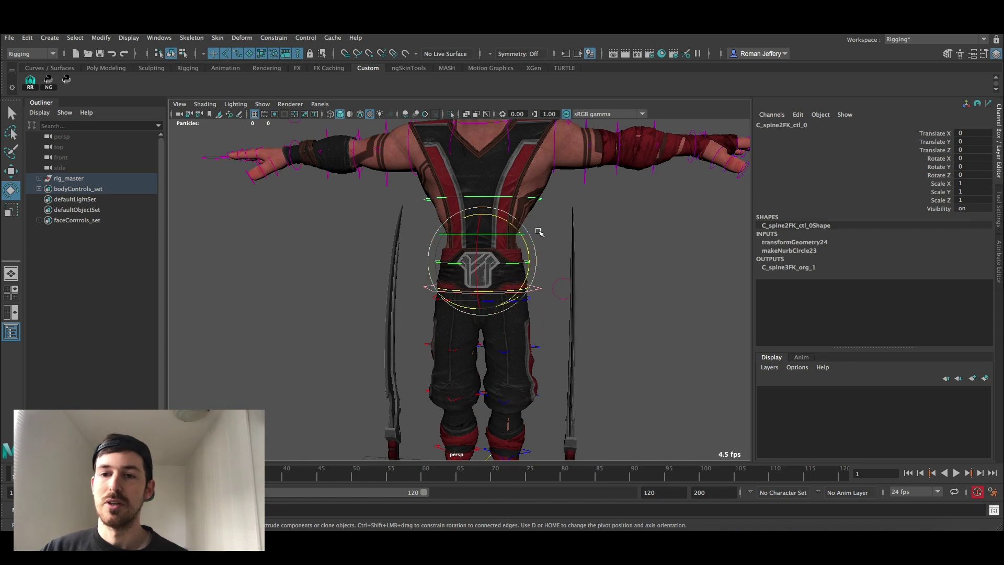
key(q)
click(523, 234)
shift+click(541, 200)
alt+drag(541, 203, 535, 217)
alt+middle_drag(535, 217, 520, 277)
key(e)
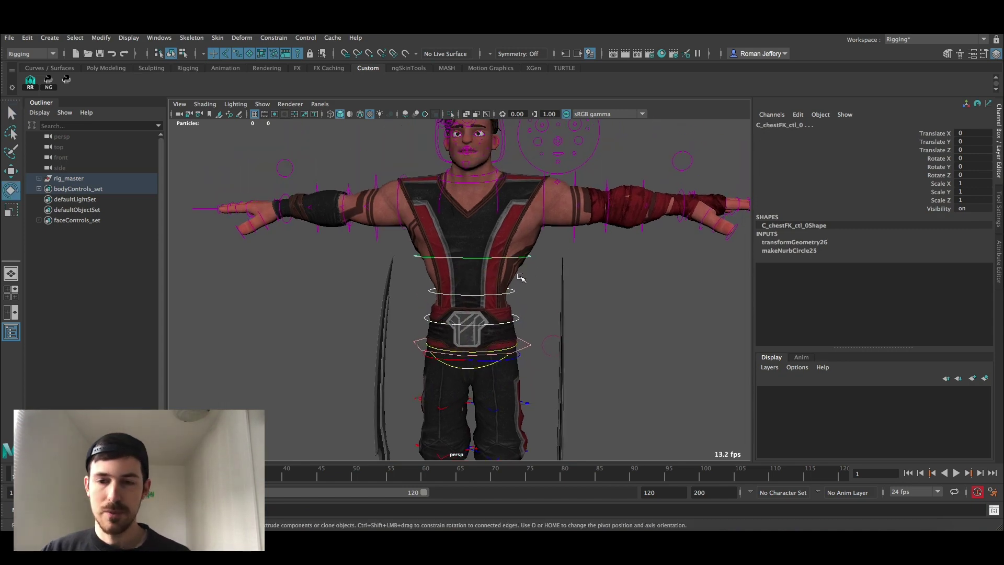
alt+right_drag(520, 278, 502, 287)
drag(487, 250, 534, 321)
key(ctrl+z)
key(q)
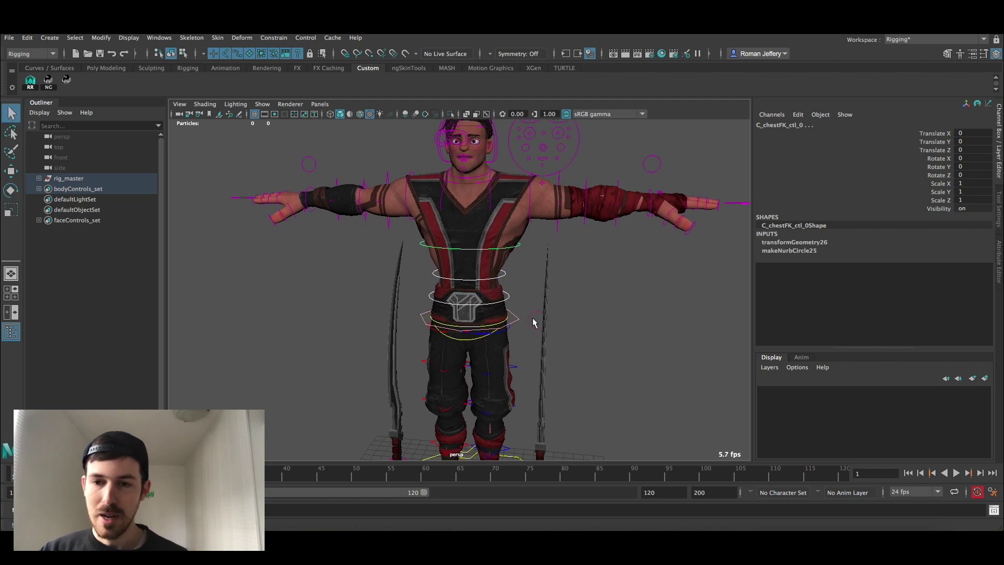
- Set the spine control's IKFK Switch to 1, try rotating the chest's IK control, and undo the rotation
click(538, 321)
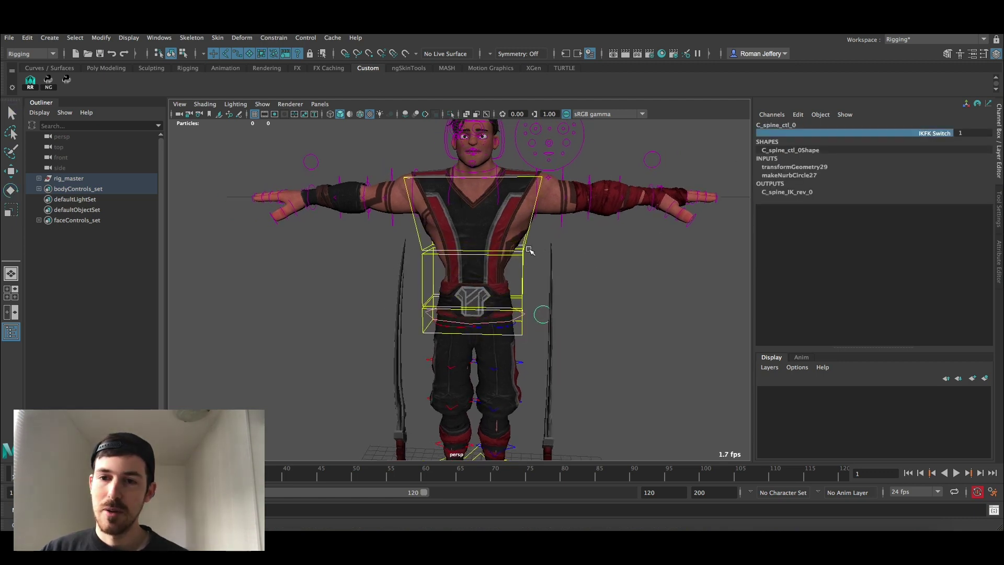
click(527, 247)
key(e)
drag(475, 211, 448, 321)
key(ctrl+z)
- Try moving the spine's IK root control, and undo that move and the IKFK Switch change
click(520, 324)
key(w)
key(ctrl+z)
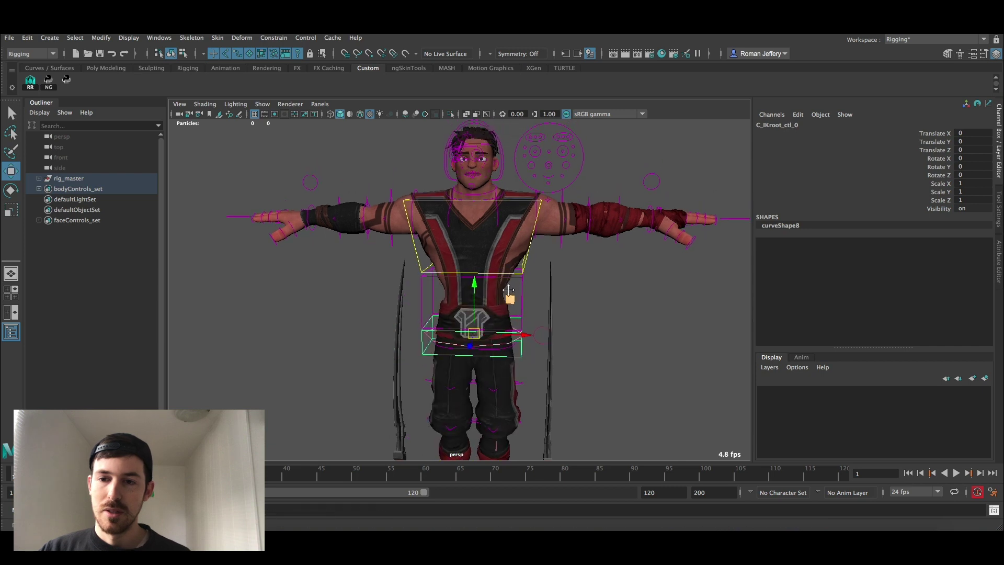
click(554, 328)
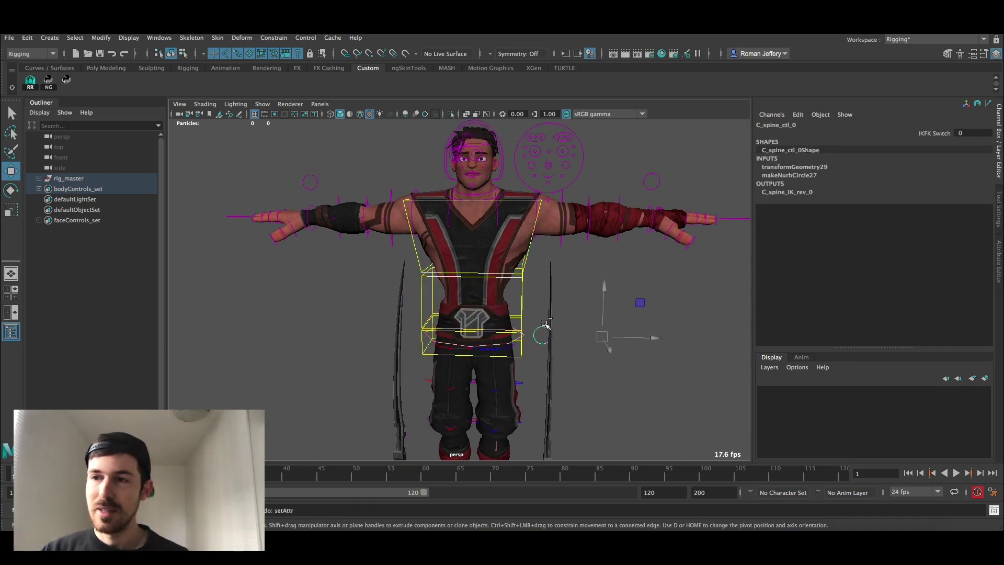
- Try rotating the control at the character's left collarbone, and undo the rotation
scroll(532, 278, up, 6)
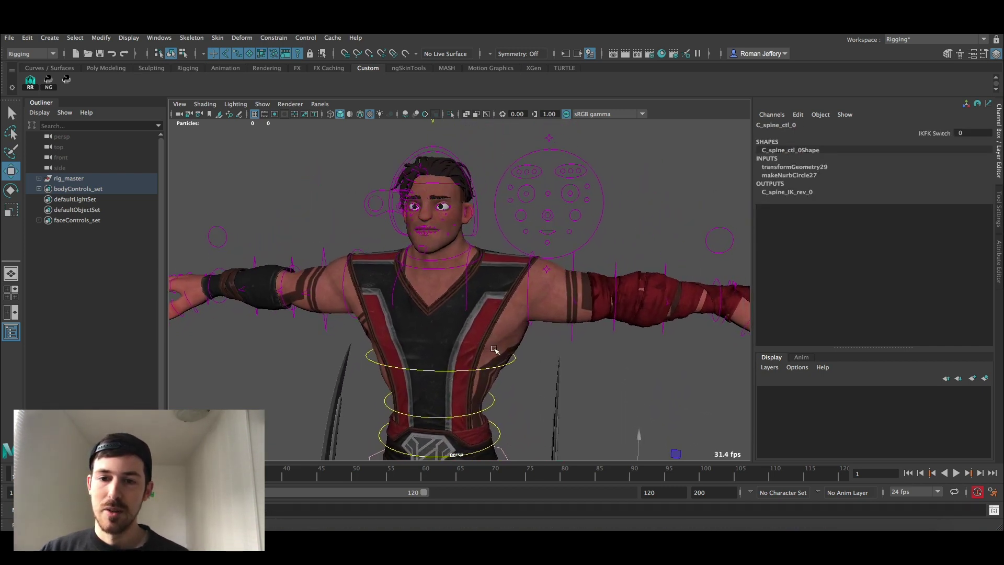
click(470, 305)
key(e)
drag(491, 279, 476, 260)
key(ctrl+z)
- Select the left shoulder control's World space attribute and try rotating the chest FK control to test how the arm follows
click(541, 286)
scroll(557, 289, down, 3)
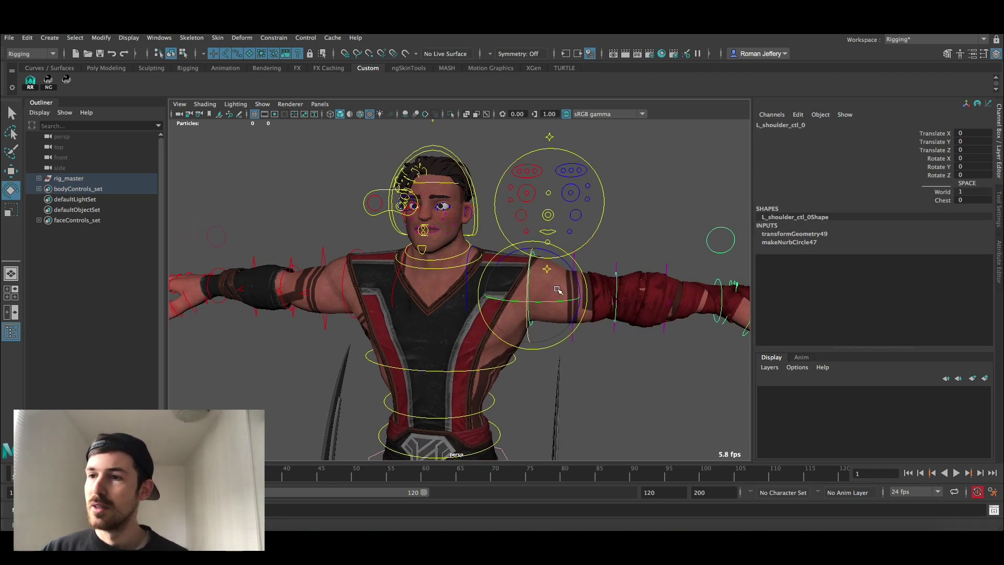
alt+middle_drag(558, 289, 532, 287)
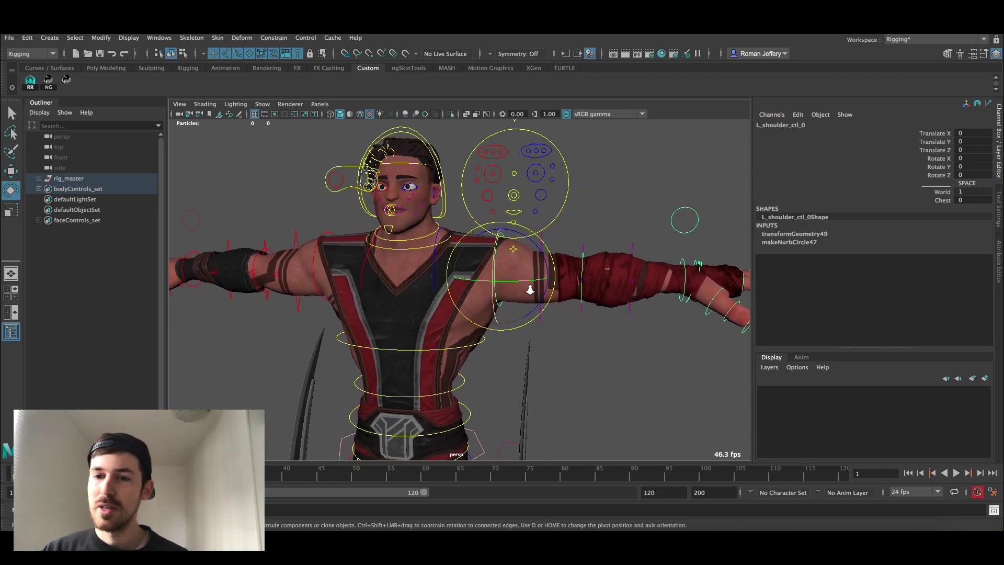
click(941, 192)
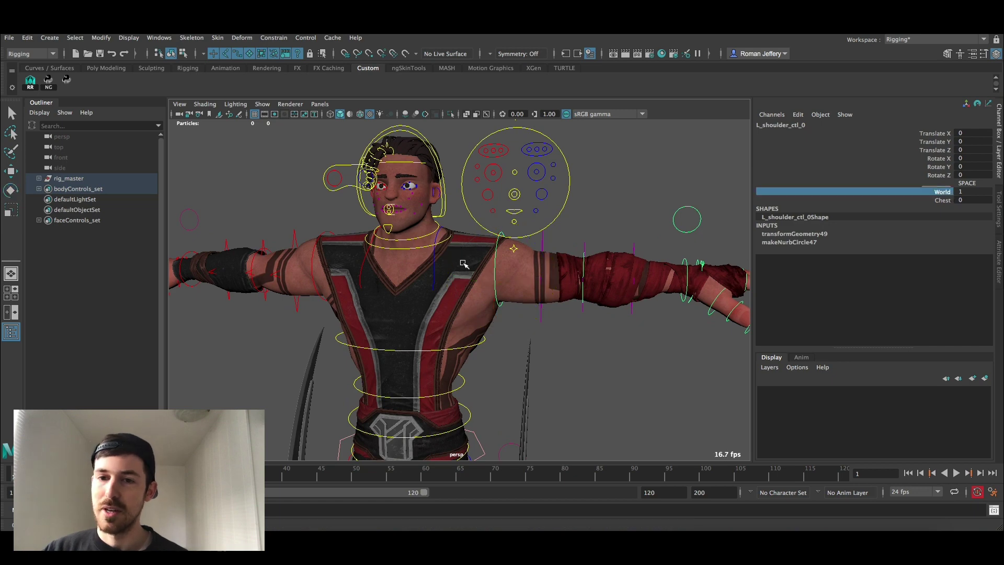
click(477, 346)
key(e)
scroll(473, 320, down, 3)
drag(438, 320, 491, 290)
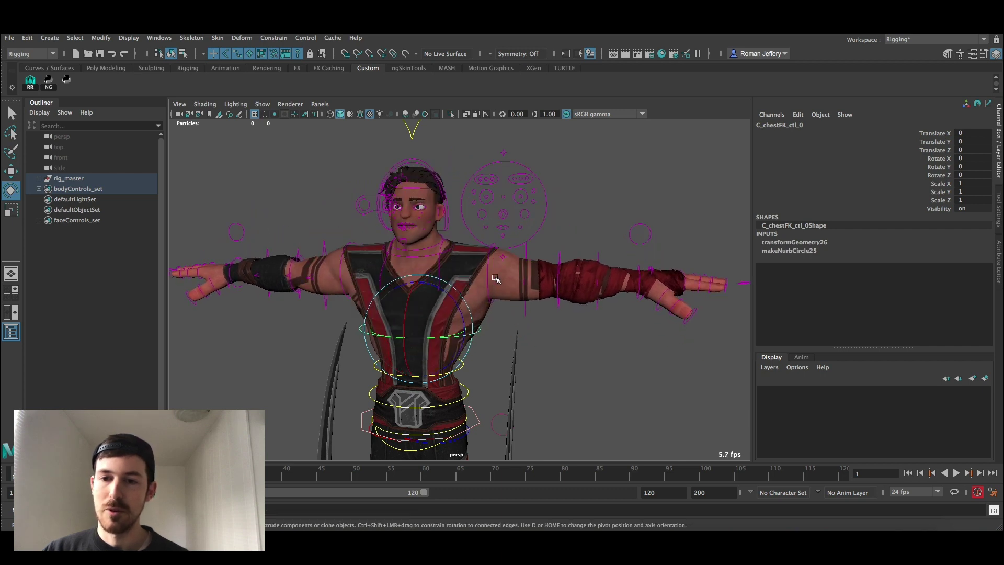
- Switch the left shoulder control's space from World to Chest, and test it by rotating the chest FK control
click(496, 279)
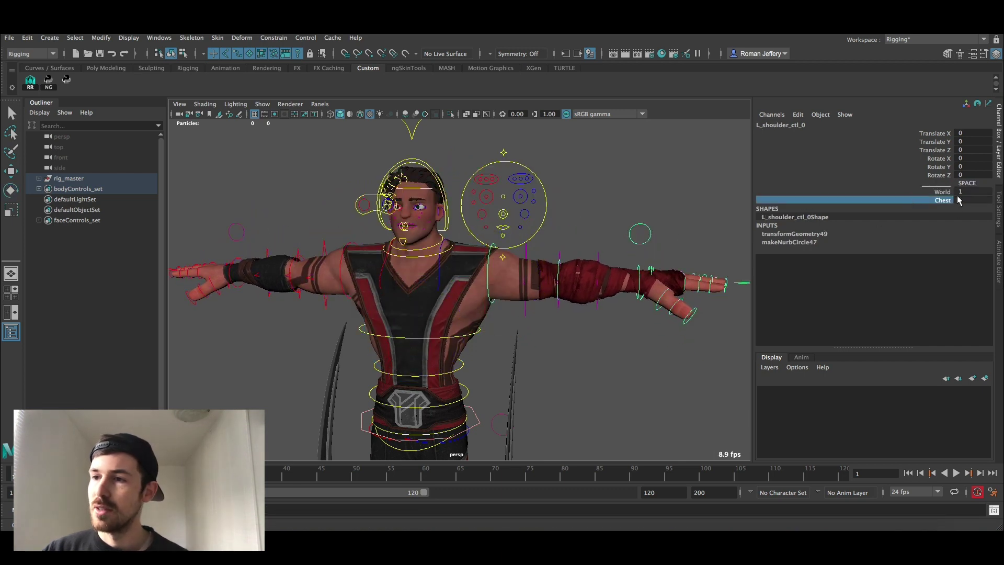
click(943, 191)
click(442, 330)
key(e)
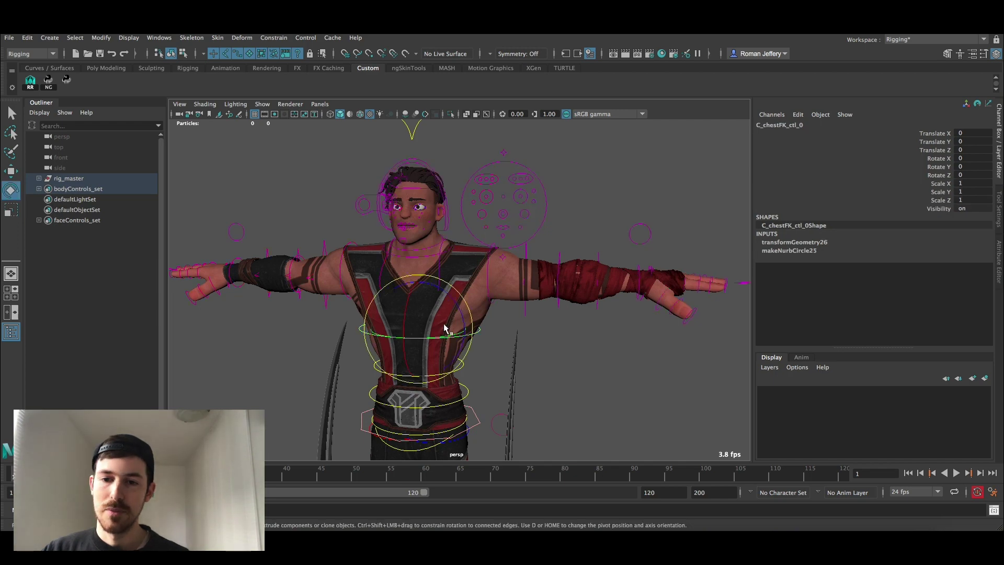
drag(442, 329, 426, 310)
drag(427, 335, 464, 292)
key(ctrl+z)
- Try moving the left upper arm bend control, and undo the move
click(516, 334)
alt+drag(527, 308, 481, 274)
click(487, 299)
key(w)
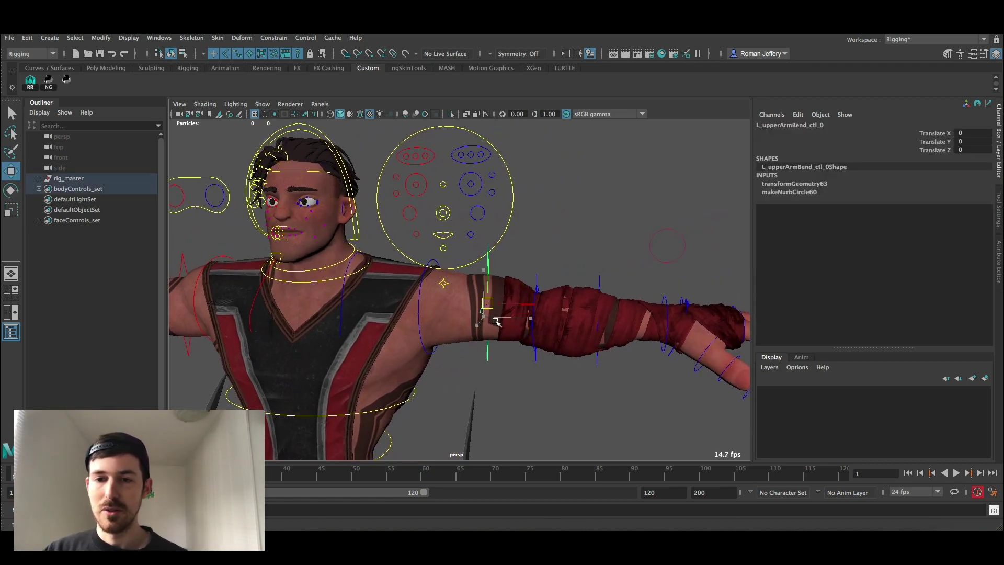
alt+drag(535, 312, 484, 253)
click(433, 301)
key(ctrl+z)
- Set the left arm control's IKFK Switch to 1 and reselect the arm control
click(537, 274)
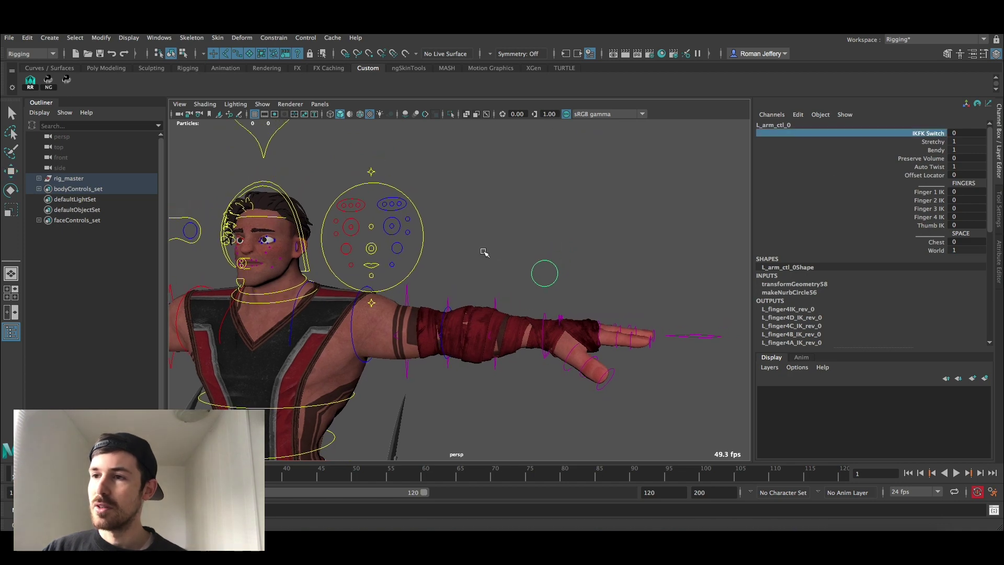
alt+drag(554, 296, 778, 197)
click(519, 320)
key(w)
scroll(518, 309, up, 5)
click(526, 287)
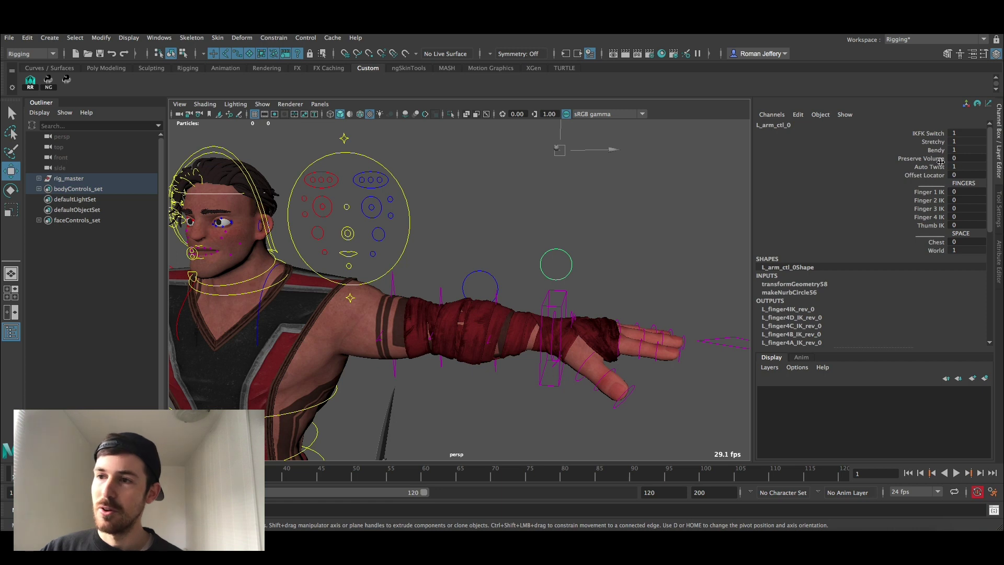
- Try rotating the left IK wrist control to twist the hand and forearm
click(566, 297)
key(e)
drag(551, 334, 544, 358)
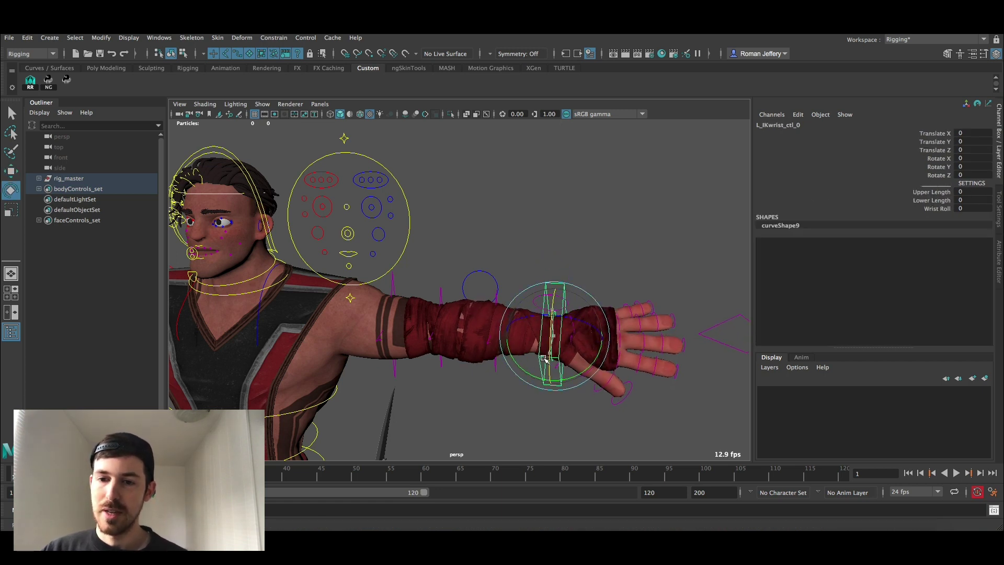
key(ctrl+z)
- Try setting the left arm control's Auto Twist to 0, and undo it together with the wrist rotation
click(539, 227)
click(513, 331)
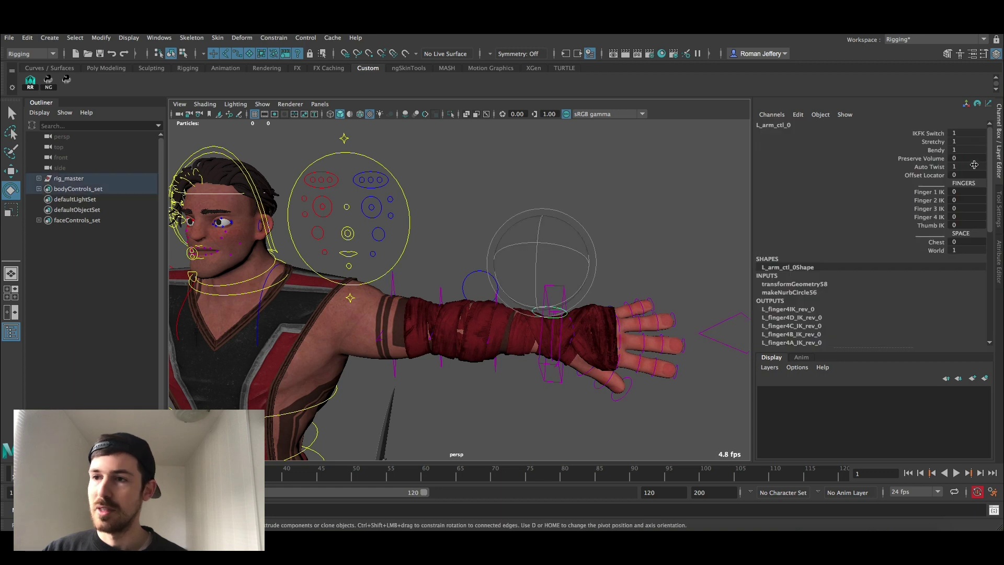
click(929, 167)
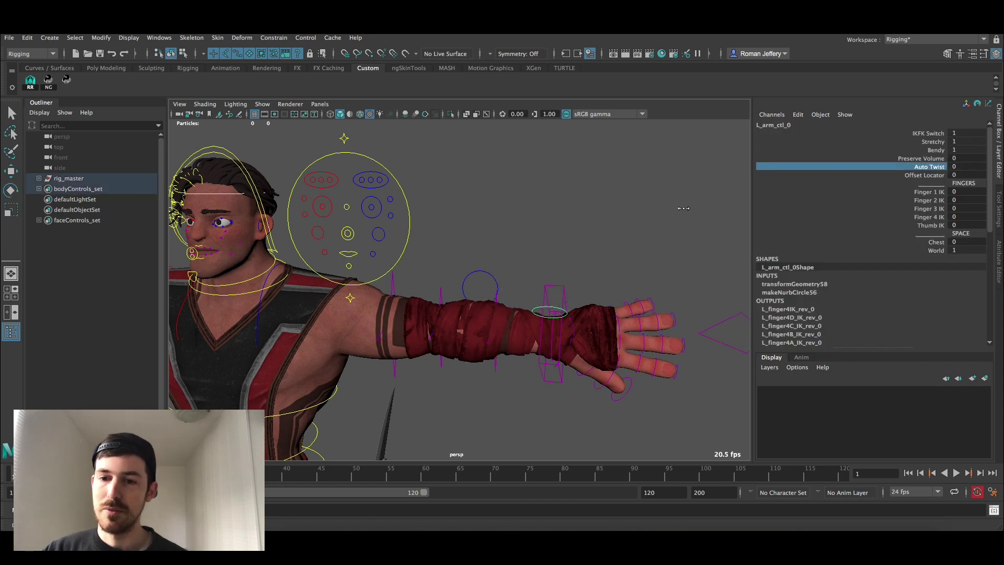
key(ctrl+z)
key(ctrl+z)
key(ctrl+z)
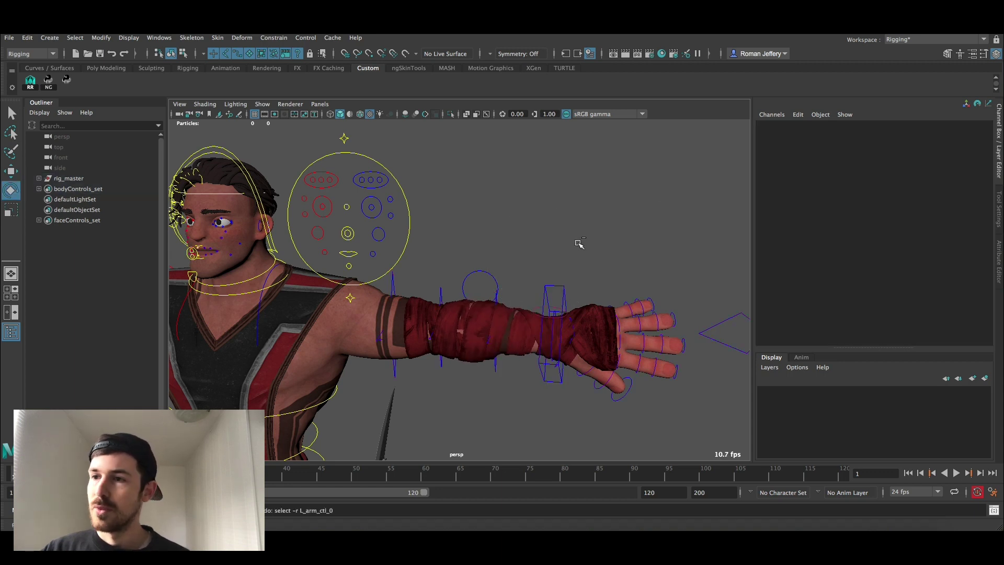
key(ctrl+z)
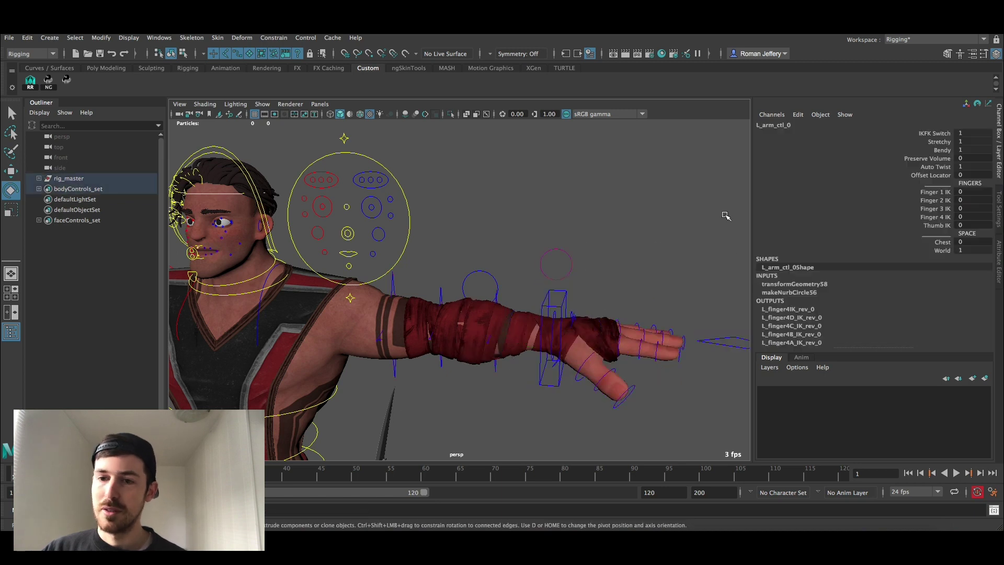
- Set the left arm control's Offset Locator to 1, try moving the arm's offset locator, and undo both changes
click(920, 176)
middle_drag(665, 233, 671, 233)
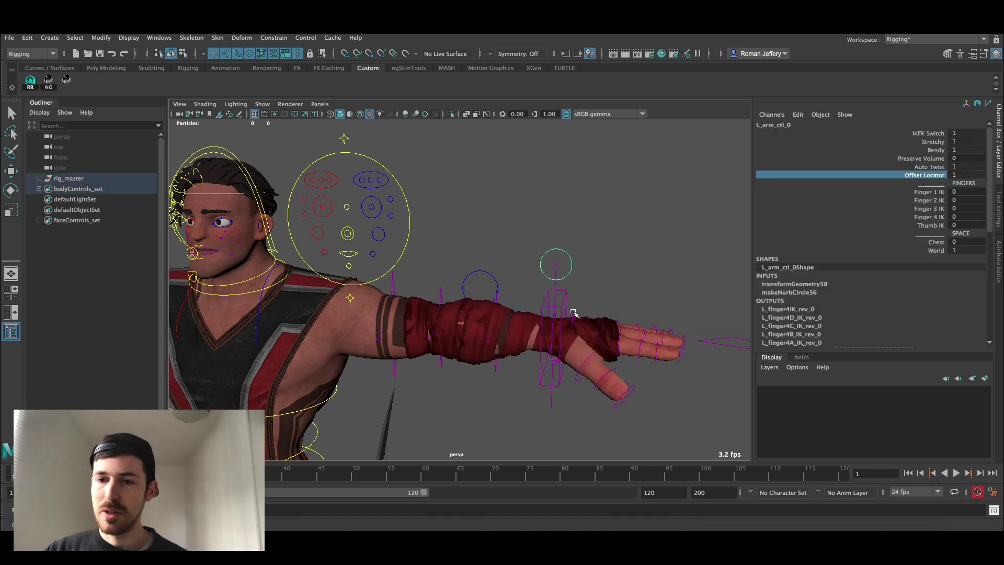
click(556, 285)
key(w)
drag(554, 334, 638, 305)
key(ctrl+z)
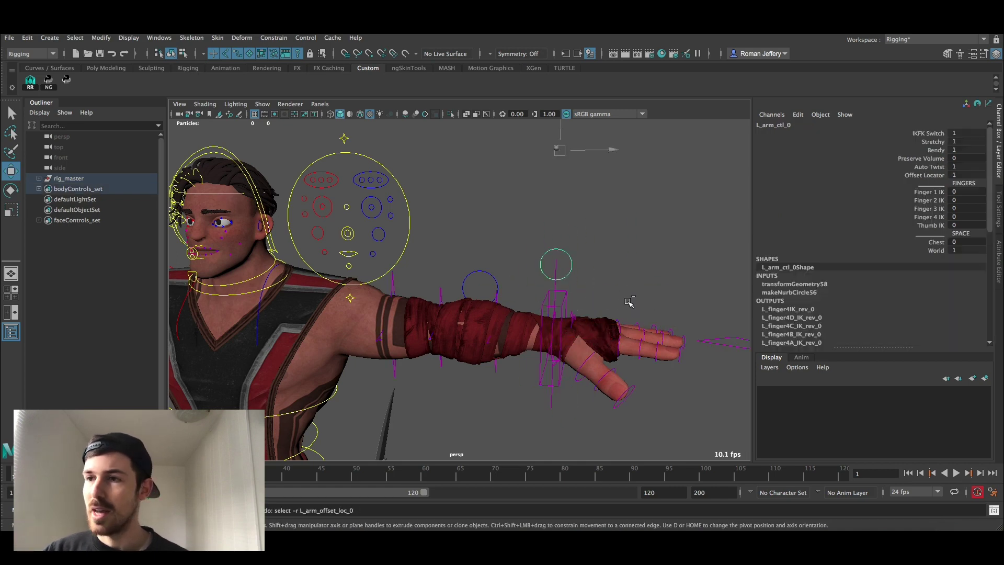
key(ctrl+z)
key(ctrl+z)
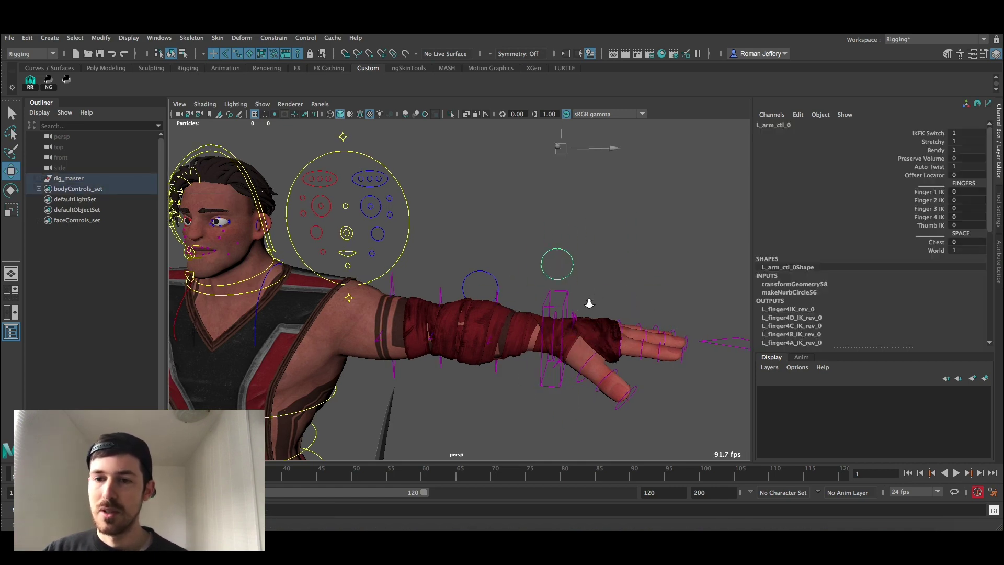
- Switch the left hand's Finger 1 to Finger 4 to IK, try moving the Finger 1 IK control, and undo the changes
drag(934, 192, 932, 217)
scroll(622, 336, up, 3)
click(627, 339)
key(w)
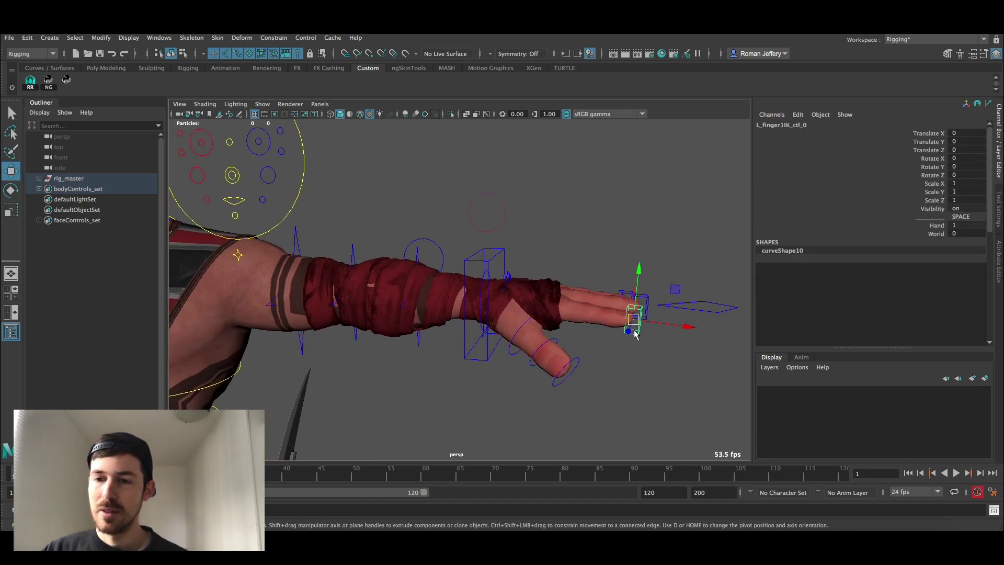
drag(627, 335, 579, 268)
key(ctrl+z)
key(ctrl+z)
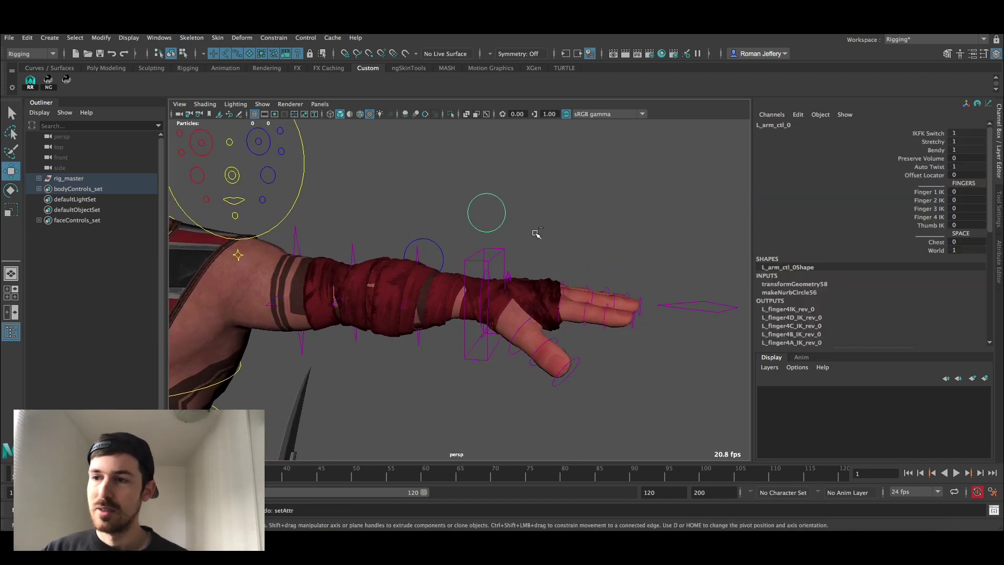
- Try rotating the left hand's finger master control to curl the fingers and thumb
scroll(473, 285, down, 3)
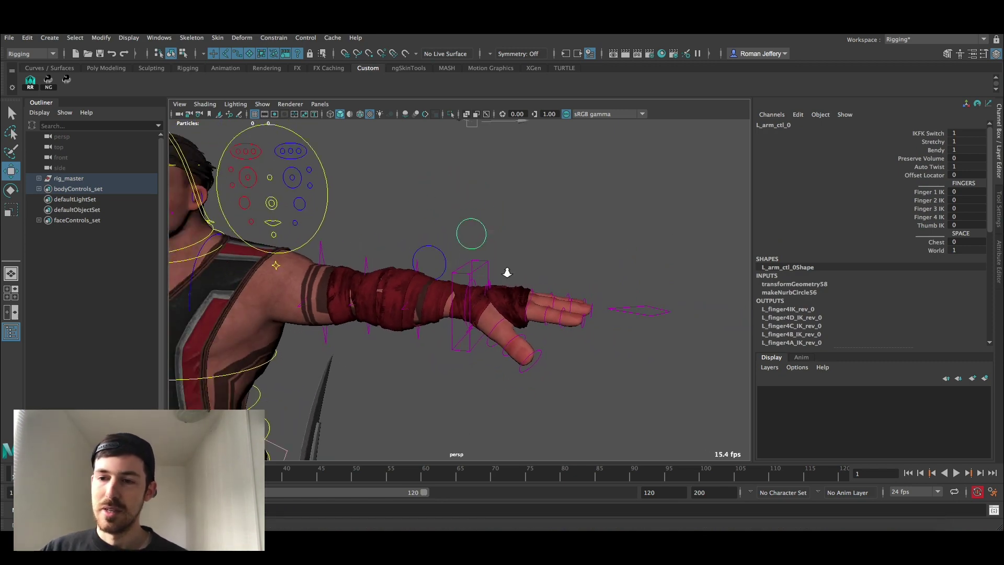
click(635, 316)
key(f)
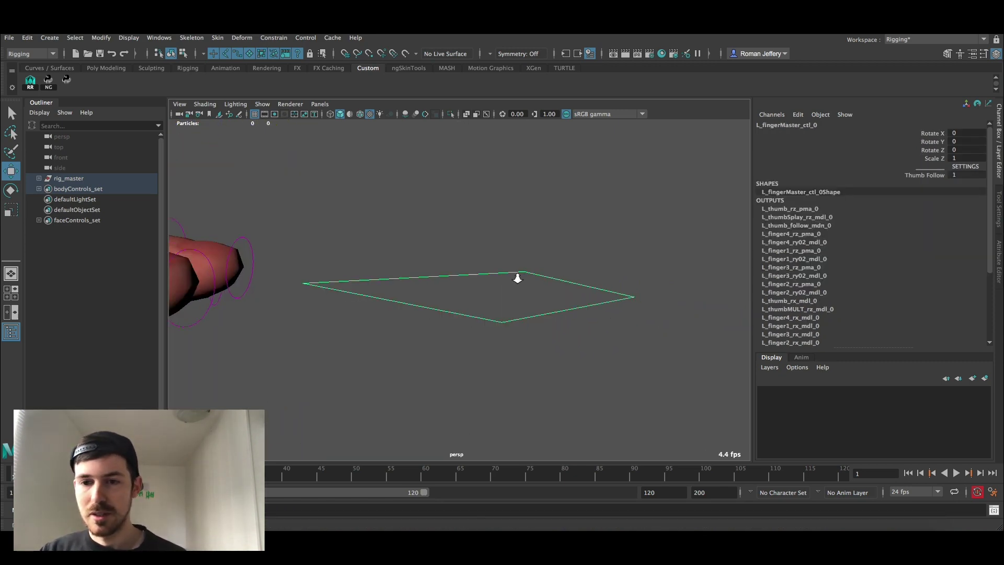
scroll(517, 277, down, 8)
scroll(455, 321, up, 3)
key(e)
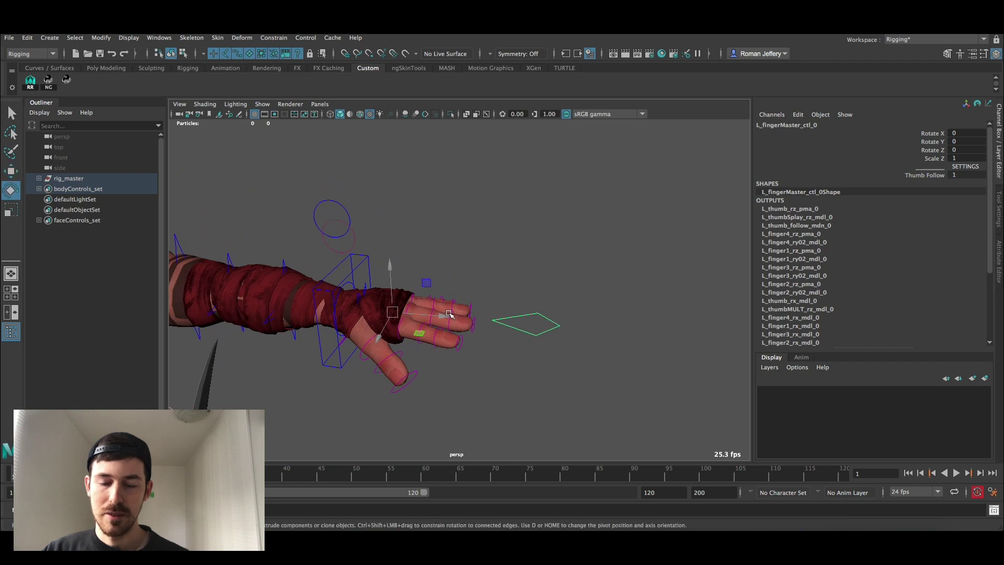
scroll(434, 298, up, 4)
drag(395, 287, 448, 347)
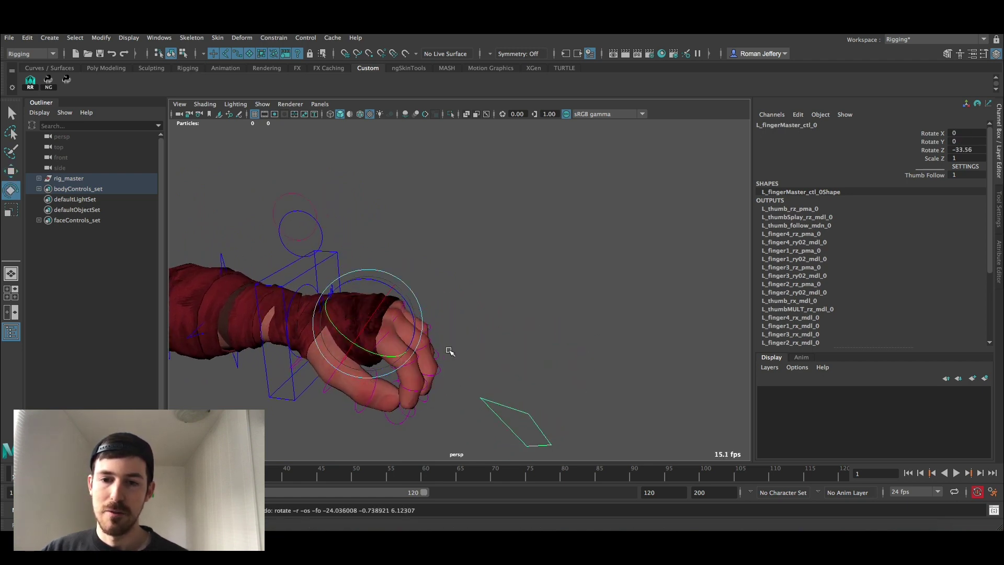
scroll(434, 292, up, 2)
drag(419, 260, 454, 285)
- Reset the left finger master control's Rotate X, Rotate Y and Rotate Z to 0
scroll(417, 280, down, 2)
click(461, 286)
click(443, 291)
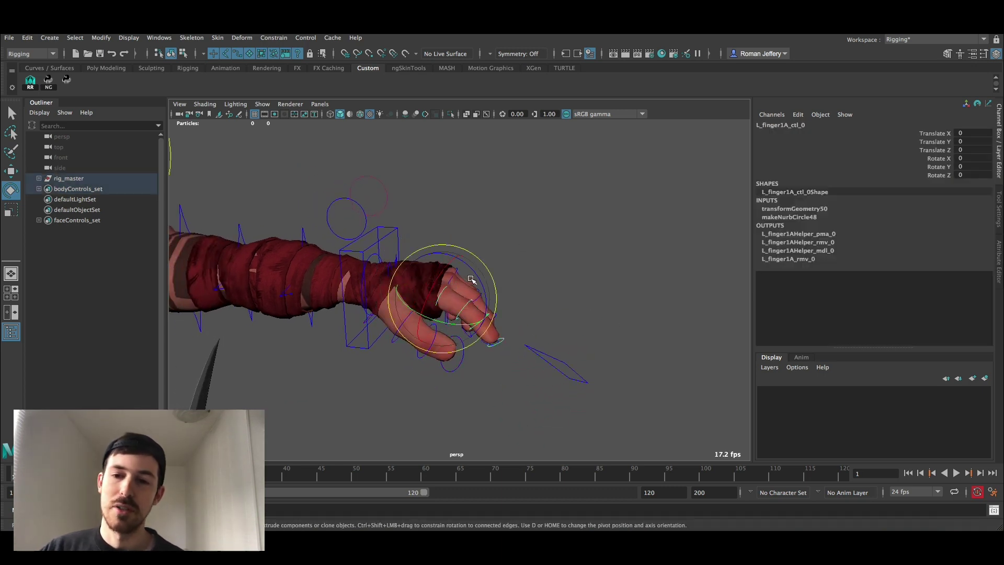
click(499, 259)
alt+middle_drag(430, 249, 460, 254)
drag(618, 352, 579, 373)
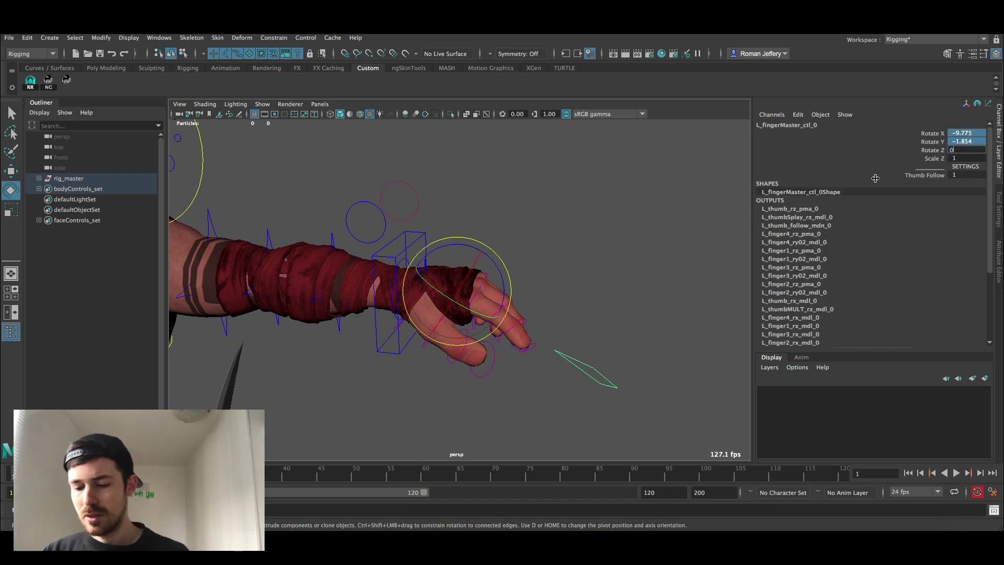
key(Return)
click(559, 230)
alt+middle_drag(429, 244, 461, 247)
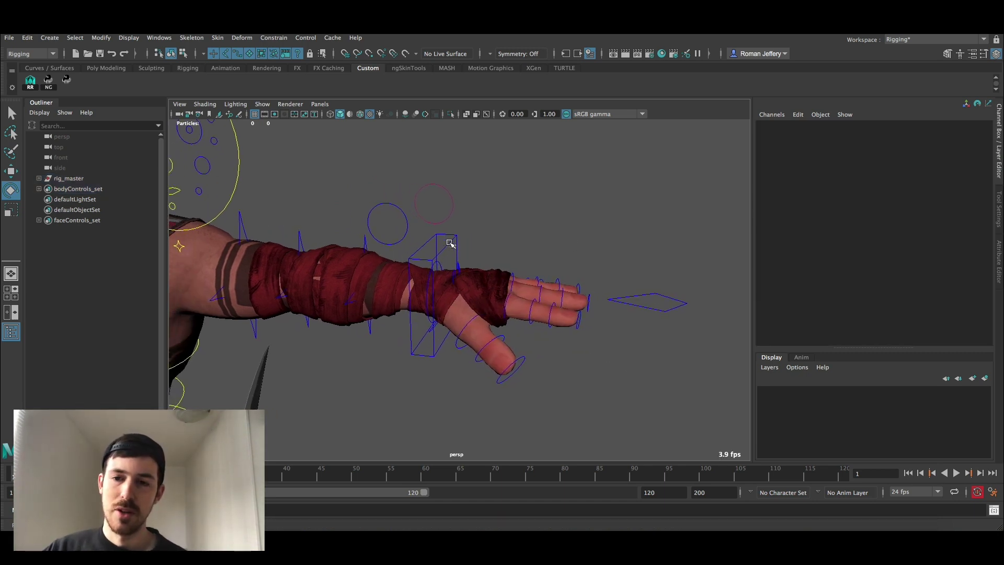
- Try changing the left IK wrist control's Upper Length and Lower Length, and undo both changes
click(449, 244)
alt+drag(475, 239, 554, 248)
click(941, 192)
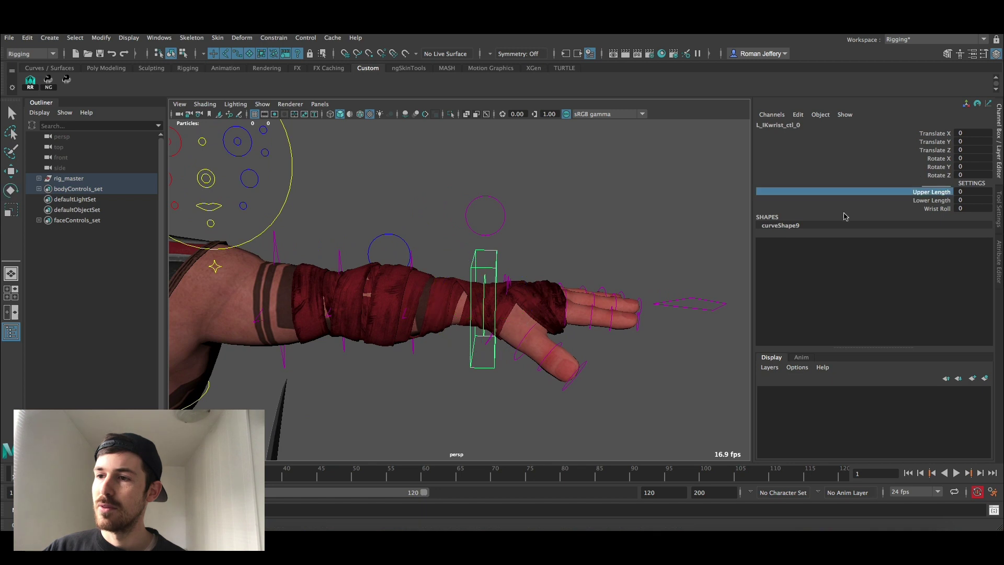
middle_drag(655, 207, 694, 194)
key(ctrl+z)
click(914, 201)
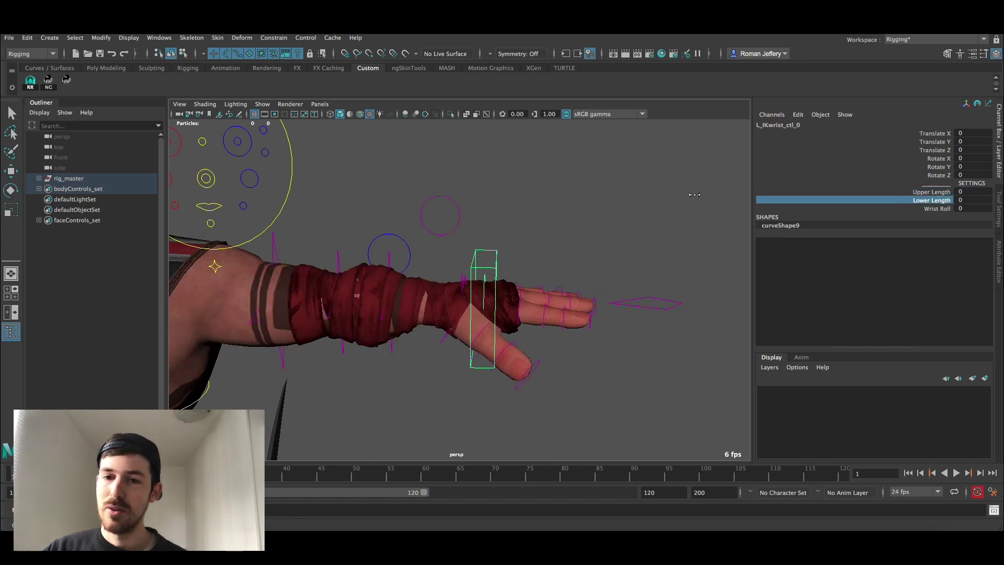
key(ctrl+z)
- Try varying the left IK wrist control's Wrist Roll and undo the changes
click(936, 209)
middle_drag(618, 208, 555, 210)
alt+drag(510, 226, 562, 264)
key(ctrl+z)
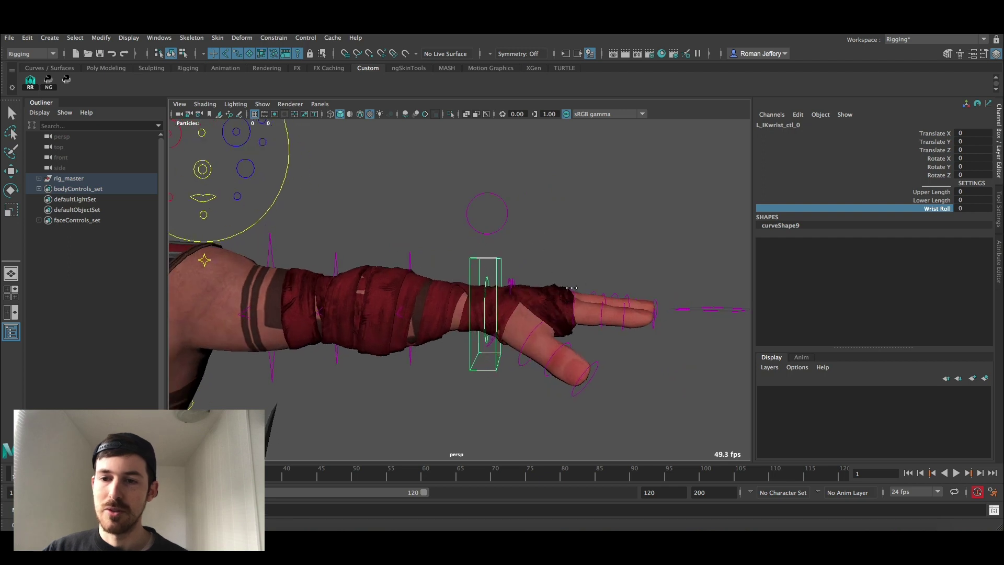
middle_drag(569, 266, 555, 265)
key(ctrl+z)
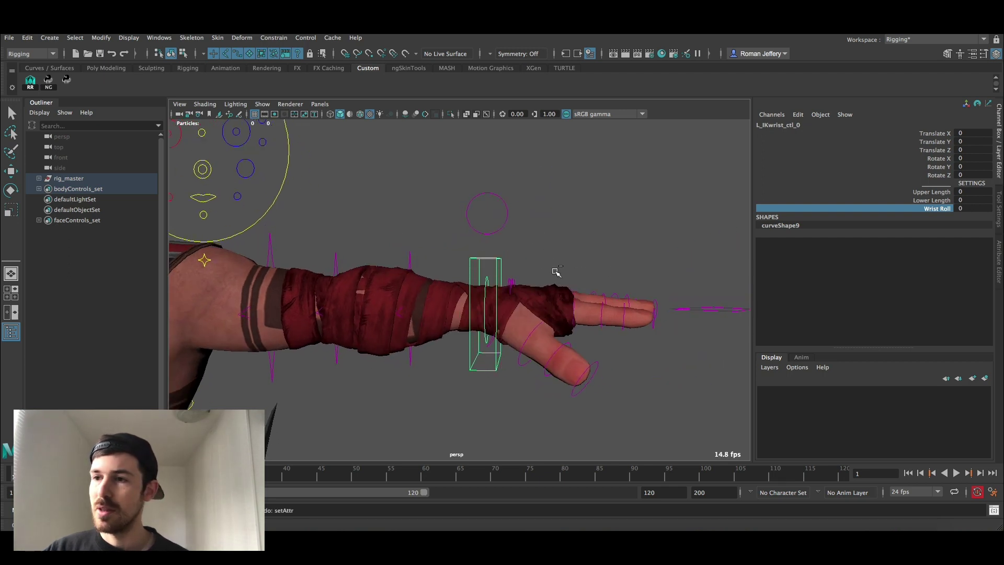
- Select the left arm control above the wrist to review its attributes
alt+drag(554, 268, 556, 271)
alt+right_drag(555, 272, 514, 268)
alt+middle_drag(514, 268, 540, 282)
alt+drag(541, 282, 547, 250)
click(538, 241)
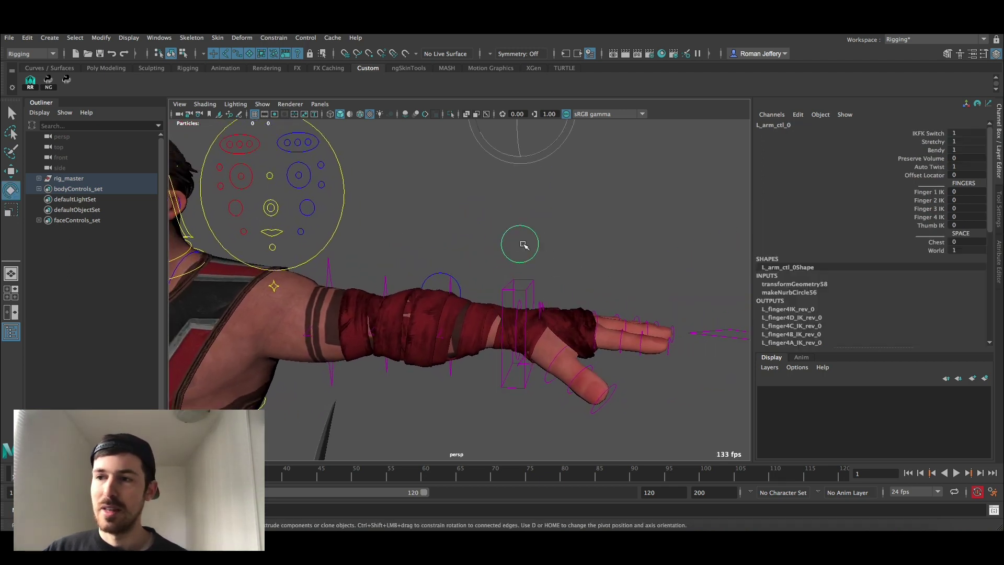
key(e)
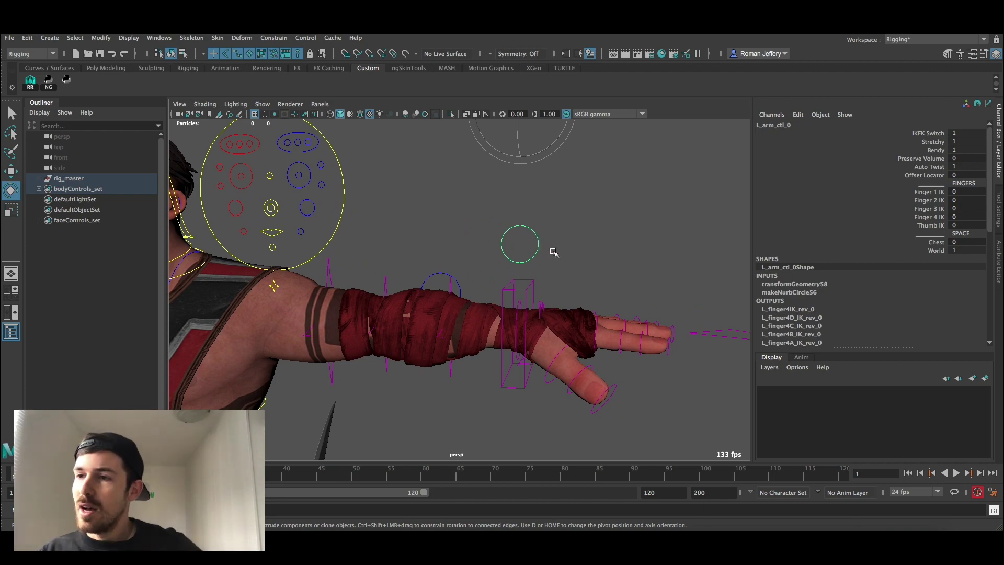
- Try rotating the control at the base of the neck and undo the rotation
alt+drag(569, 274, 612, 266)
alt+right_drag(611, 267, 445, 298)
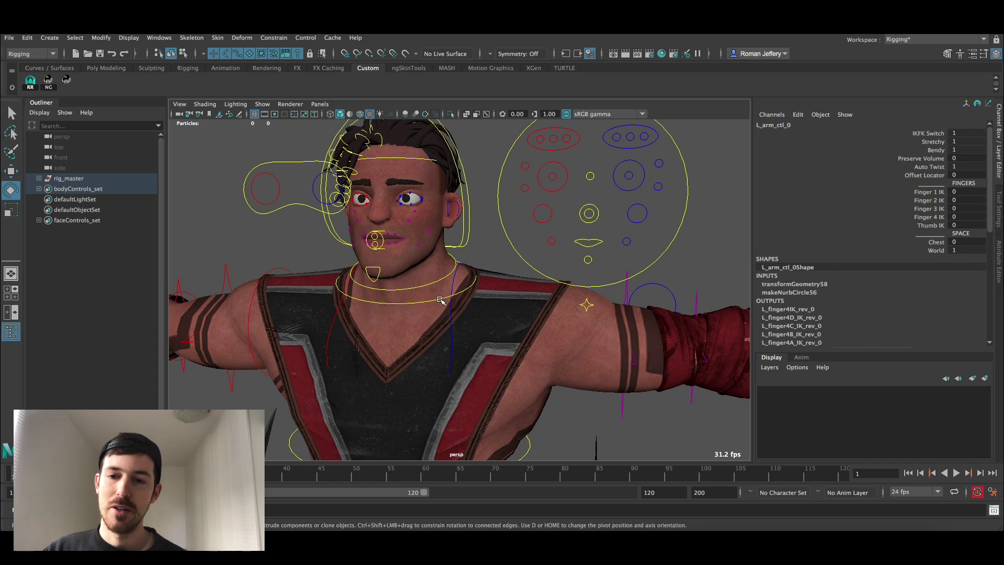
click(440, 300)
alt+middle_drag(448, 294, 465, 299)
drag(479, 279, 509, 278)
key(ctrl+z)
- Try rotating the head control, undo the rotation, and point out its Chest and World space attributes
click(484, 248)
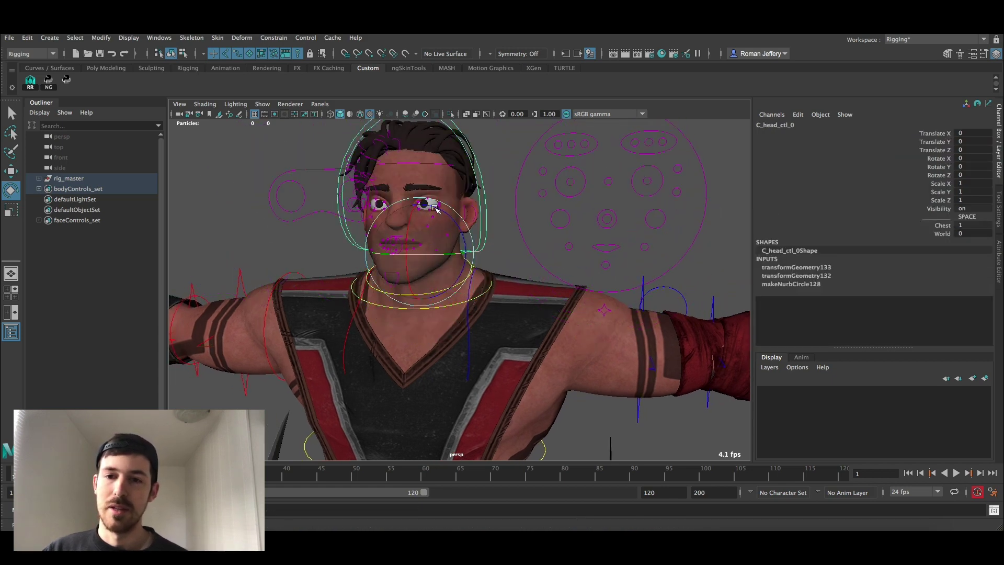
drag(472, 250, 628, 247)
key(ctrl+z)
click(943, 226)
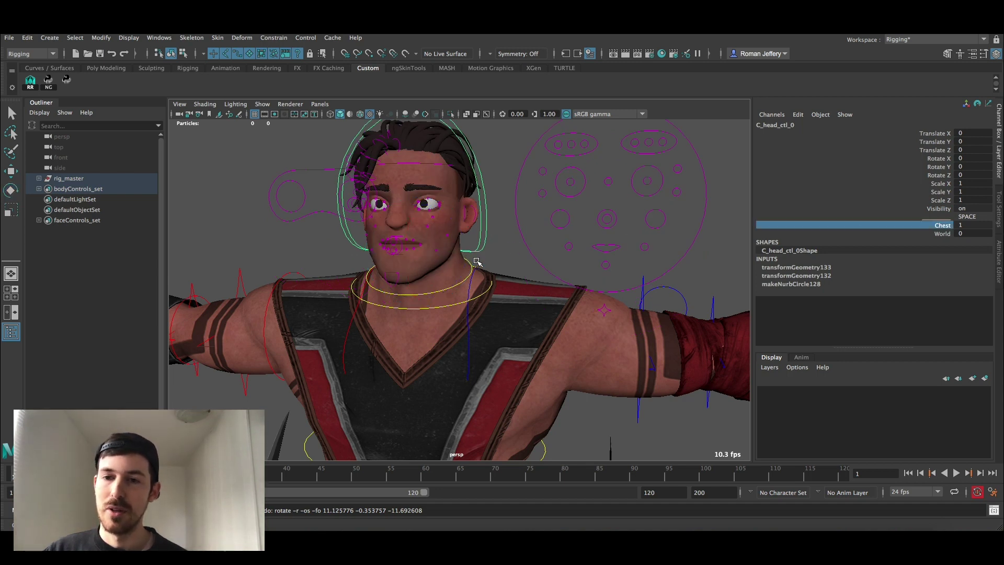
click(943, 234)
- Try rotating the mid-neck control and undo the rotation
click(443, 288)
key(e)
scroll(444, 266, down, 1)
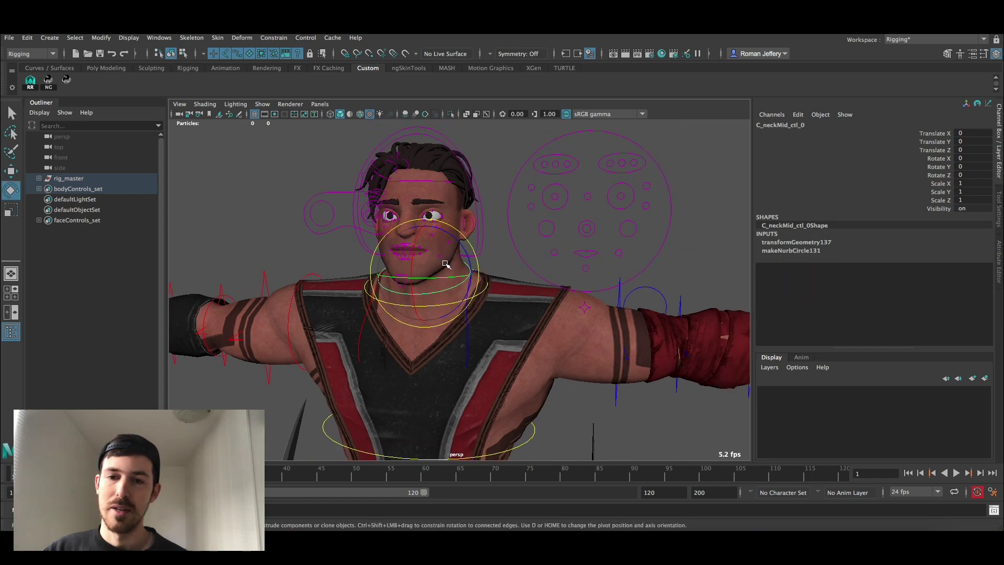
drag(438, 243, 352, 248)
key(ctrl+z)
- Try moving the eye aim control in front of the face and undo the move
alt+right_drag(359, 234, 388, 263)
alt+middle_drag(388, 263, 443, 267)
alt+right_drag(443, 266, 399, 253)
alt+middle_drag(399, 253, 415, 303)
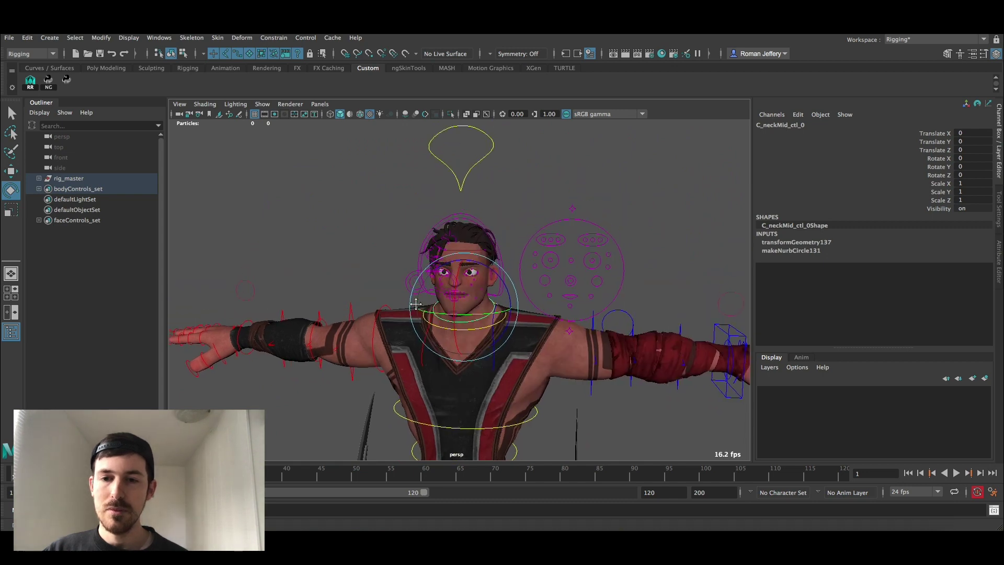
alt+right_drag(414, 302, 391, 301)
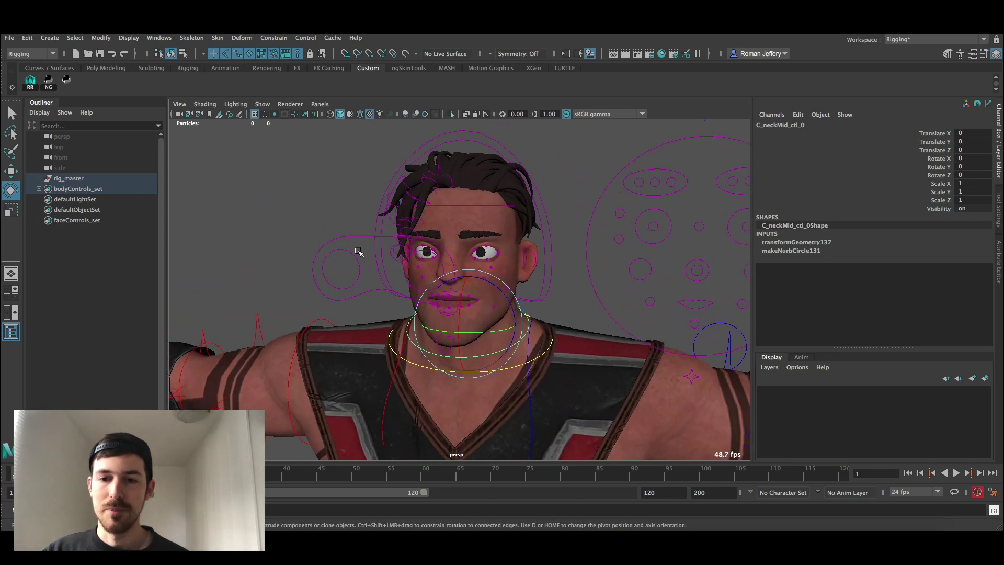
key(w)
click(417, 257)
alt+drag(418, 259, 426, 269)
alt+right_drag(426, 269, 442, 272)
drag(374, 245, 331, 262)
key(ctrl+z)
- Try moving the main lips control and the upper lip control, and undo both moves
alt+right_drag(497, 309, 552, 369)
alt+middle_drag(550, 320, 554, 325)
alt+right_drag(553, 326, 577, 334)
click(462, 323)
alt+middle_drag(464, 325, 472, 307)
alt+right_drag(472, 307, 478, 308)
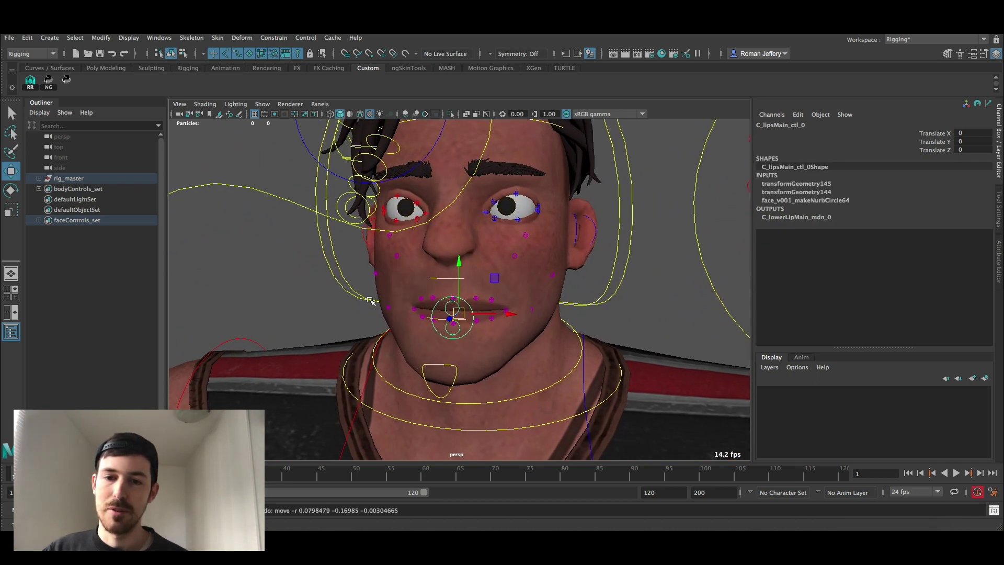
click(443, 291)
click(447, 294)
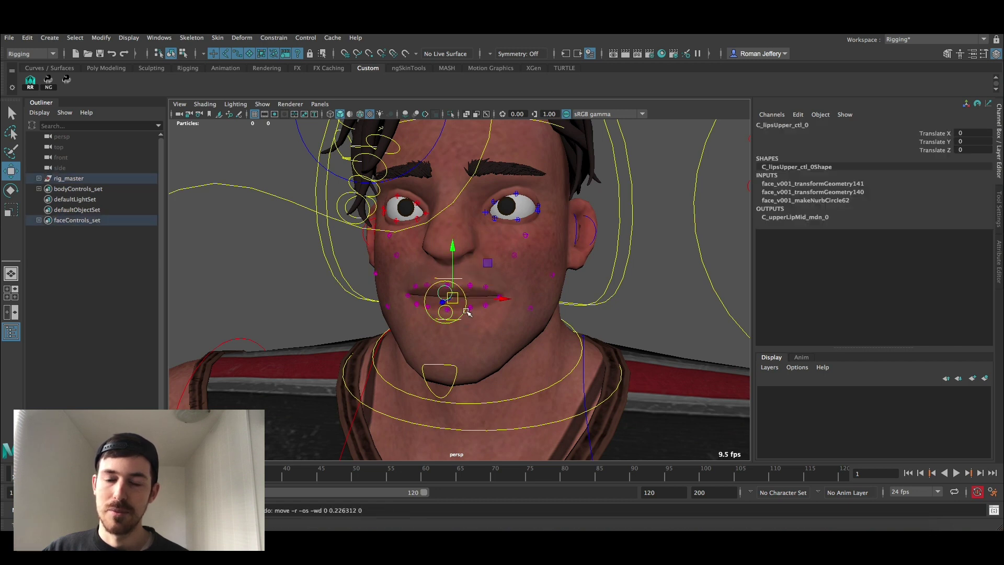
- Try moving the upper teeth control away from the mouth and undo the move
click(463, 278)
drag(474, 275, 370, 269)
key(ctrl+z)
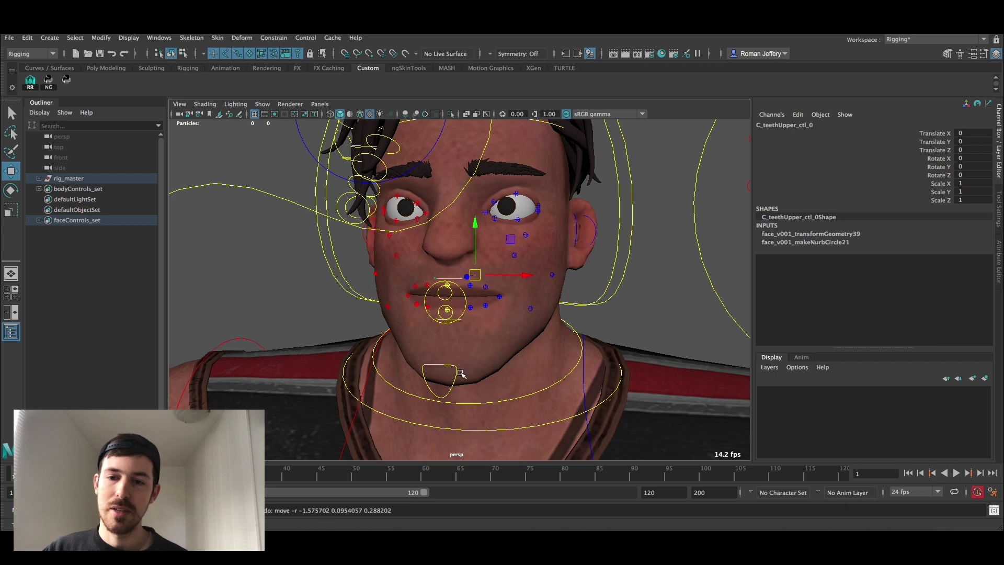
- Try rotating the jaw control on the chin to open the mouth, and undo the rotation
click(457, 365)
key(e)
drag(467, 300, 474, 332)
key(ctrl+z)
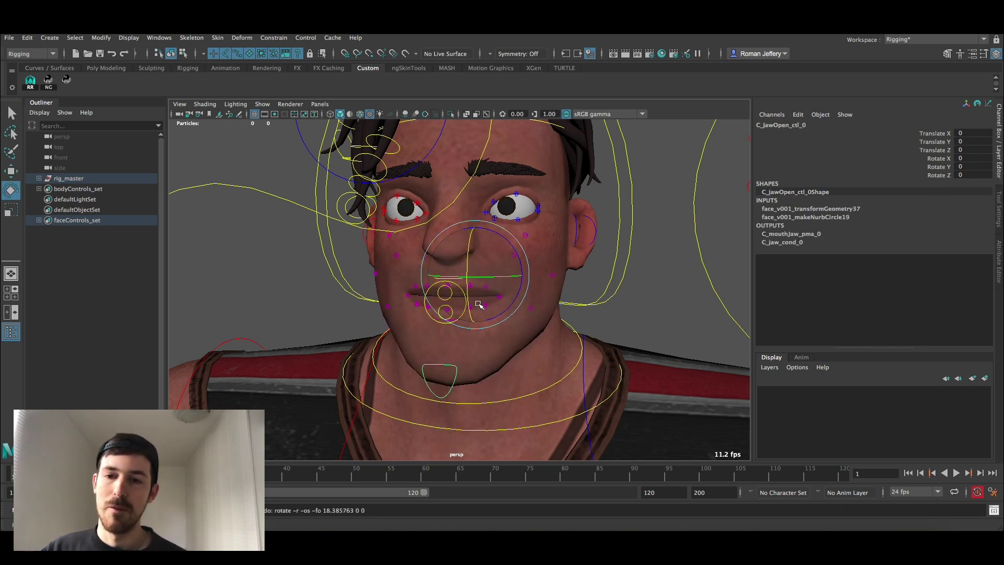
- Try moving the left upper lip's two sticky controls to raise that side of the lip
scroll(477, 300, up, 1)
key(q)
click(471, 286)
key(w)
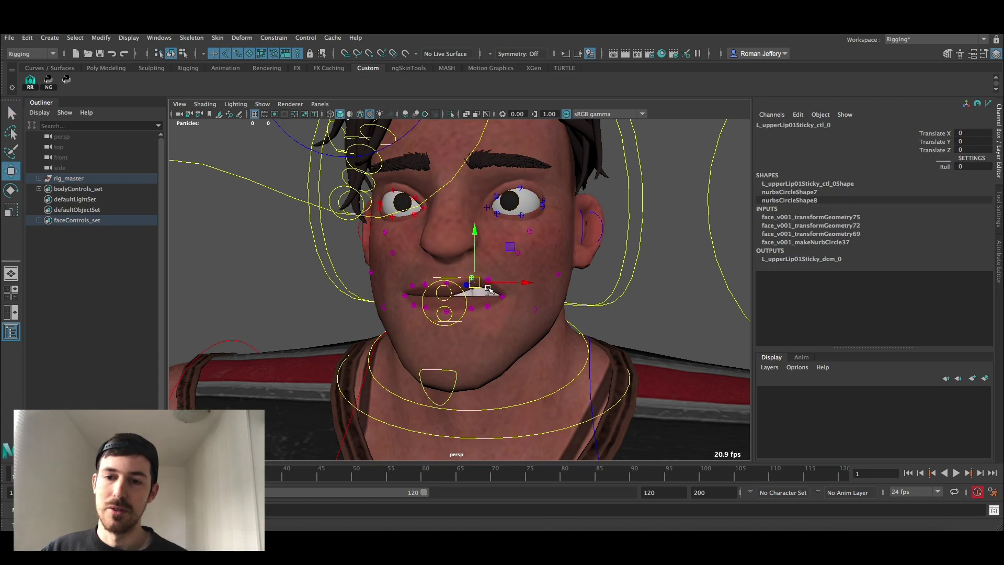
click(452, 286)
click(491, 284)
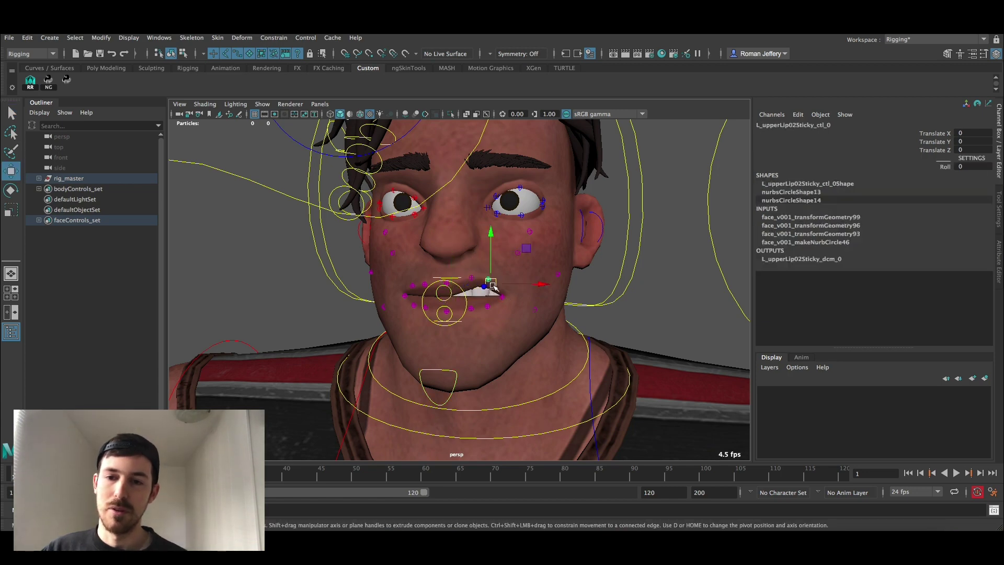
key(ctrl+z)
key(ctrl+z)
- Inspect the left lower eyelid's inner tweak control, and undo the remaining upper lip changes
mouse_move(512, 281)
alt+mouse_down()
mouse_move(515, 254)
mouse_move(502, 288)
alt+mouse_up()
click(492, 222)
alt+drag(509, 223, 495, 253)
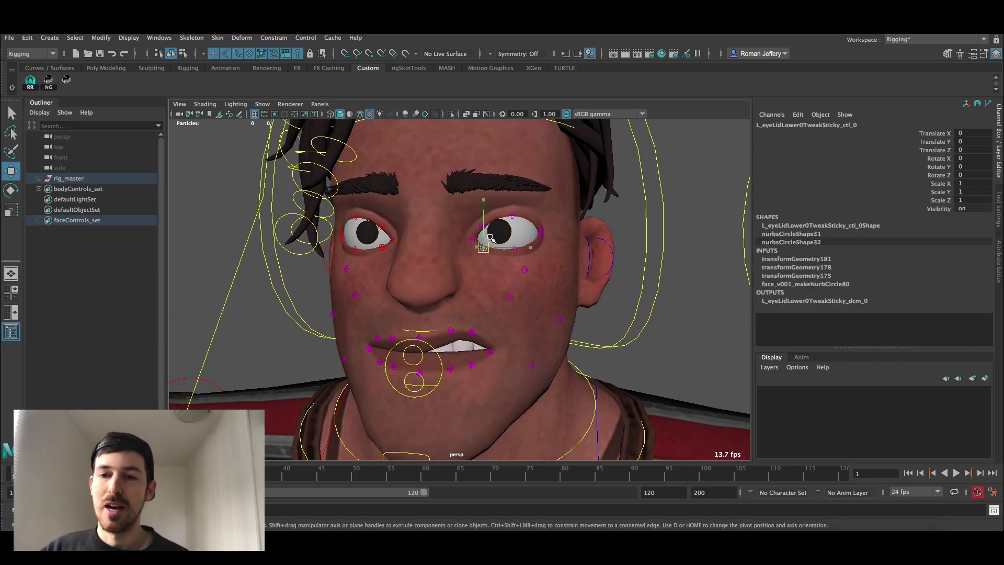
alt+right_drag(540, 300, 497, 290)
alt+drag(540, 309, 529, 306)
key(ctrl+z)
key(ctrl+z)
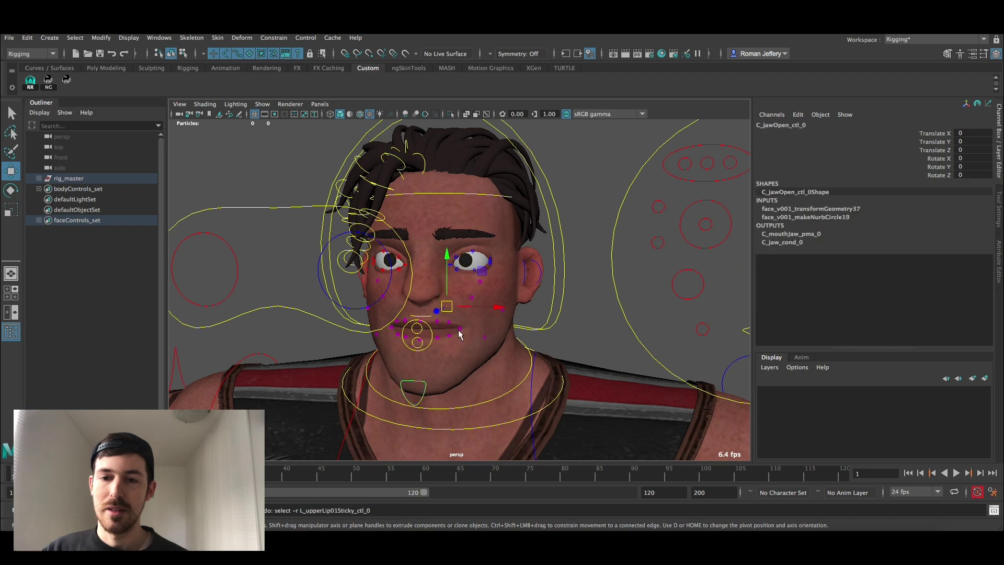
- Try rotating the inverse jaw control on the forehead and undo the rotation
alt+drag(460, 333, 438, 313)
click(474, 229)
key(e)
key(ctrl+z)
key(ctrl+z)
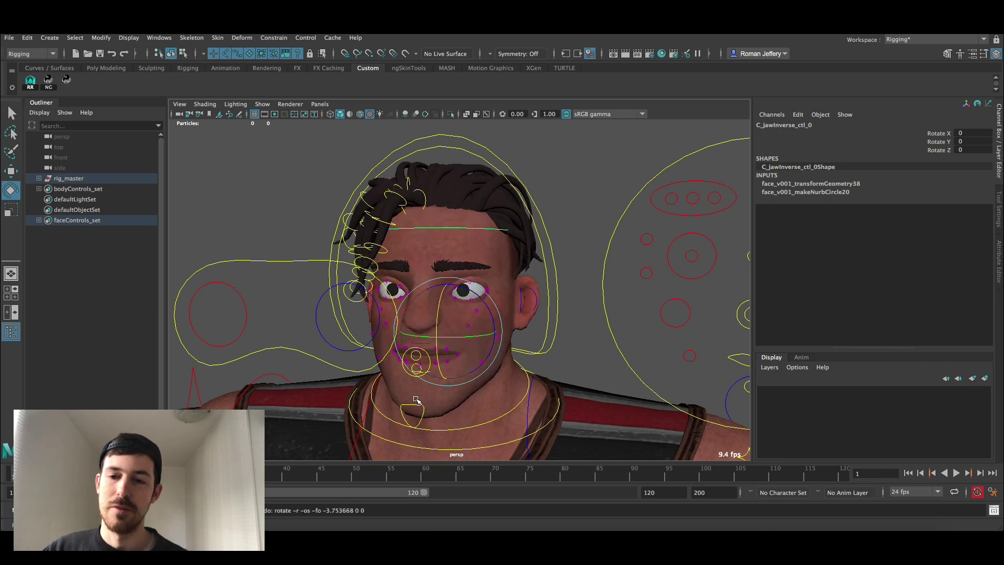
- Try opening the jaw with Rotate X 18.348 and tilting the inverse jaw control, undo both rotations, and clear the selection
click(416, 404)
drag(438, 362, 440, 374)
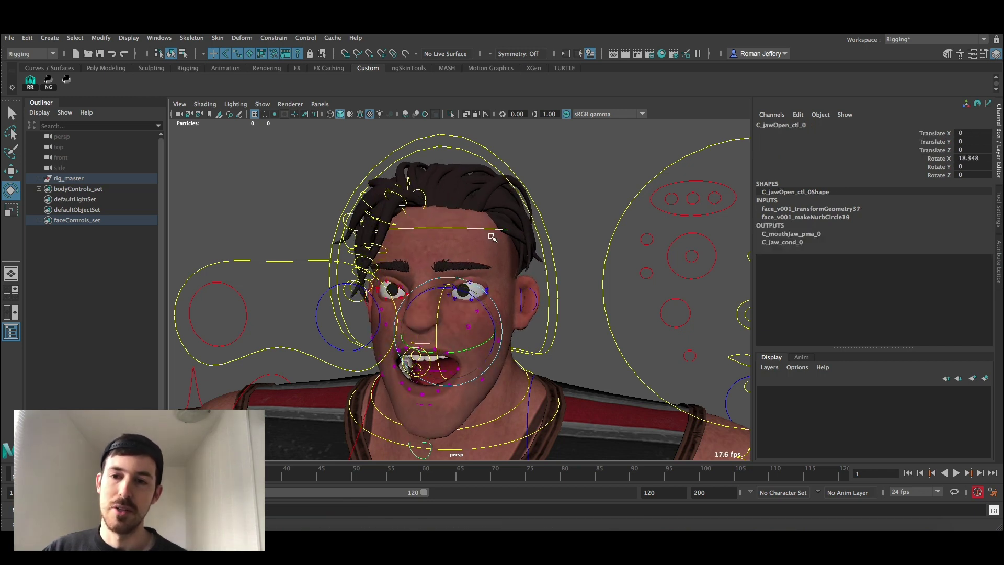
click(487, 229)
drag(438, 301, 441, 292)
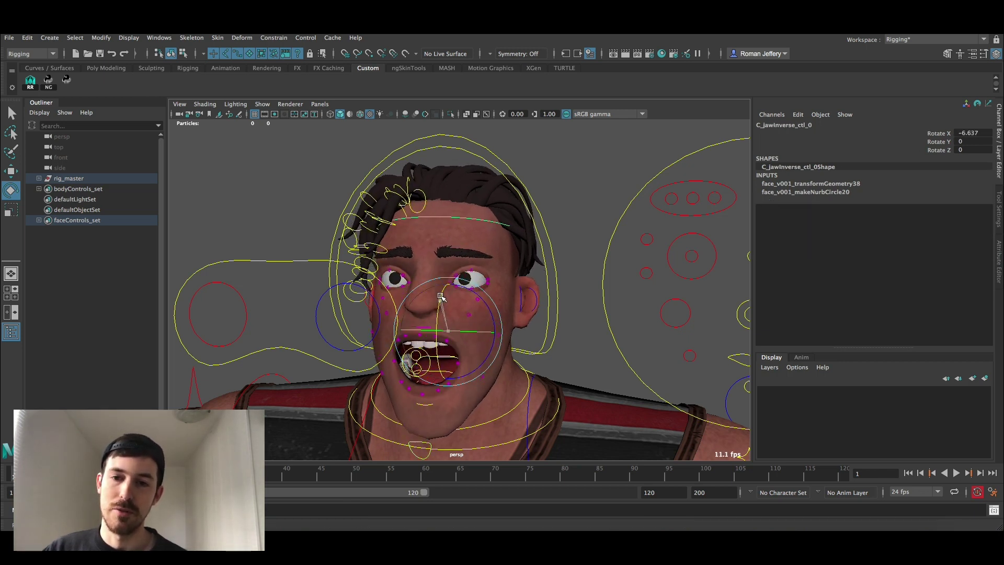
key(ctrl+z)
key(ctrl+z)
key(ctrl+z)
click(578, 183)
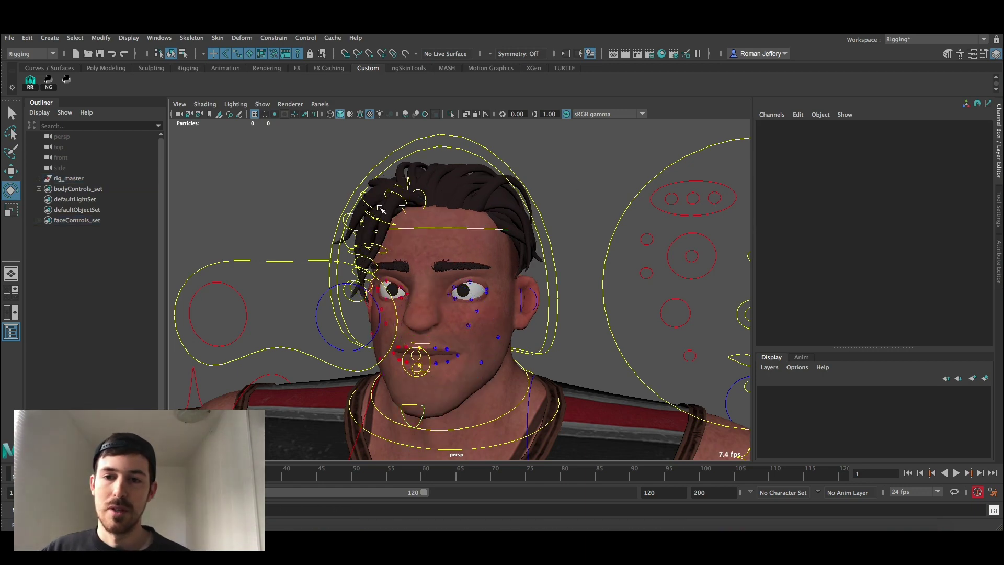
- Try rotating a control partway along the front hair strand and undo the rotation
click(372, 214)
alt+middle_drag(373, 211, 400, 233)
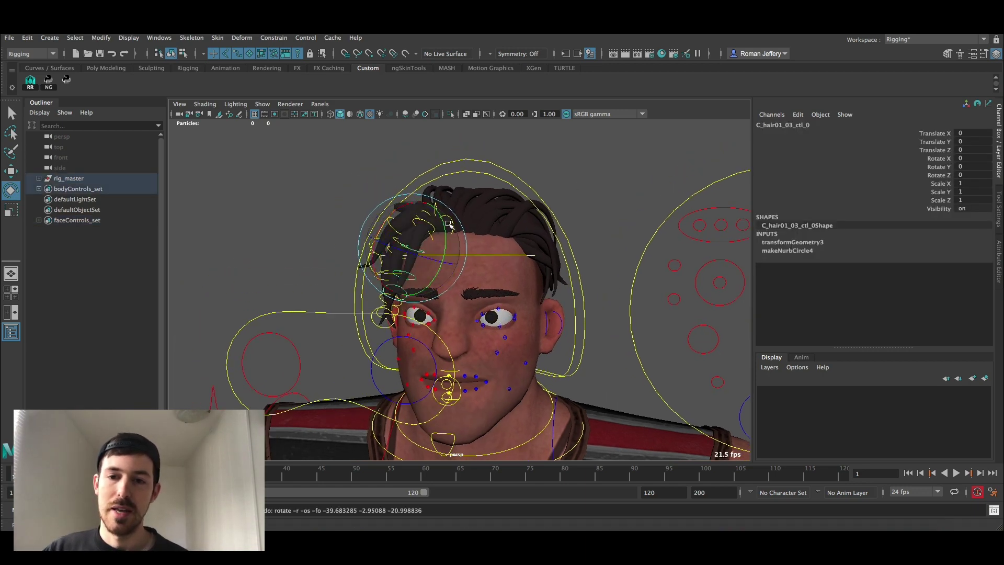
alt+drag(402, 236, 499, 221)
alt+middle_drag(499, 221, 486, 218)
alt+right_drag(485, 218, 447, 238)
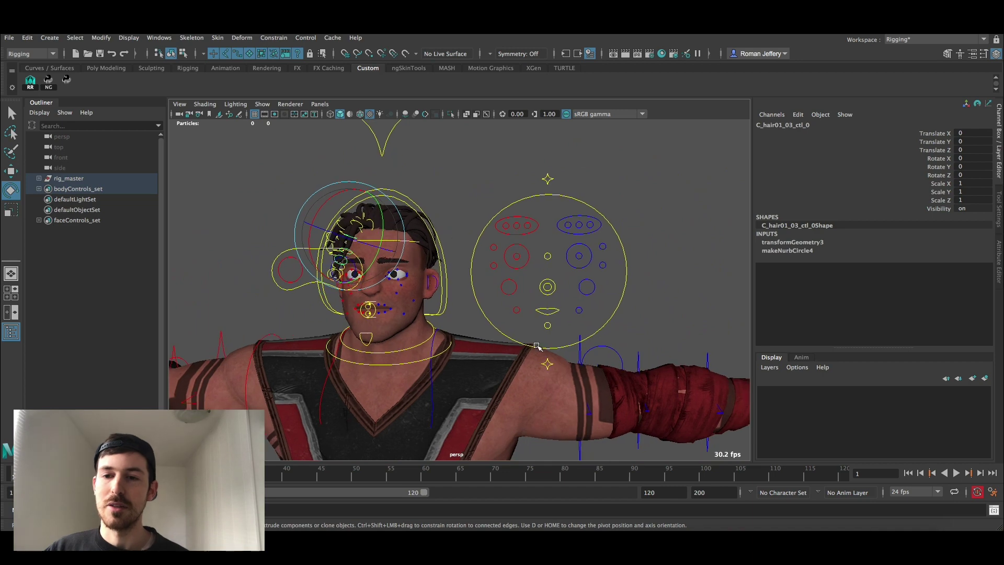
- Try moving the central eyes control on the face panel to steer both pupils
alt+middle_drag(529, 232, 540, 271)
alt+right_drag(540, 271, 505, 239)
alt+middle_drag(505, 239, 496, 217)
alt+right_drag(495, 218, 515, 285)
click(545, 263)
key(w)
drag(546, 263, 545, 271)
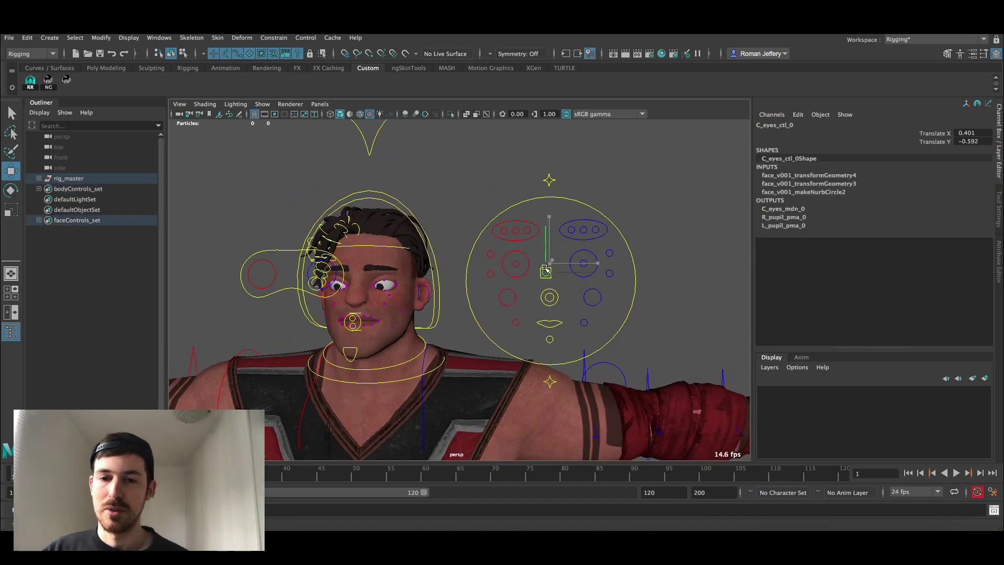
- Try moving the left eye's control on the face panel
click(587, 253)
alt+middle_drag(588, 252, 580, 257)
alt+right_drag(579, 257, 591, 265)
drag(591, 265, 572, 257)
- Try rotating and moving the left eye's controls on the face panel, leaving the main eye control at zero
click(619, 275)
key(e)
click(597, 254)
click(589, 250)
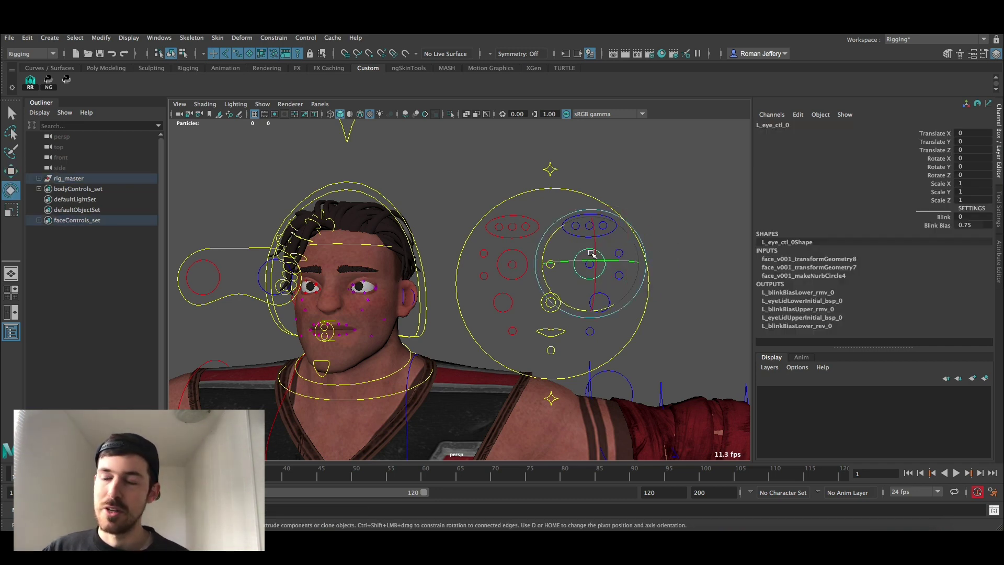
alt+middle_drag(588, 255, 587, 267)
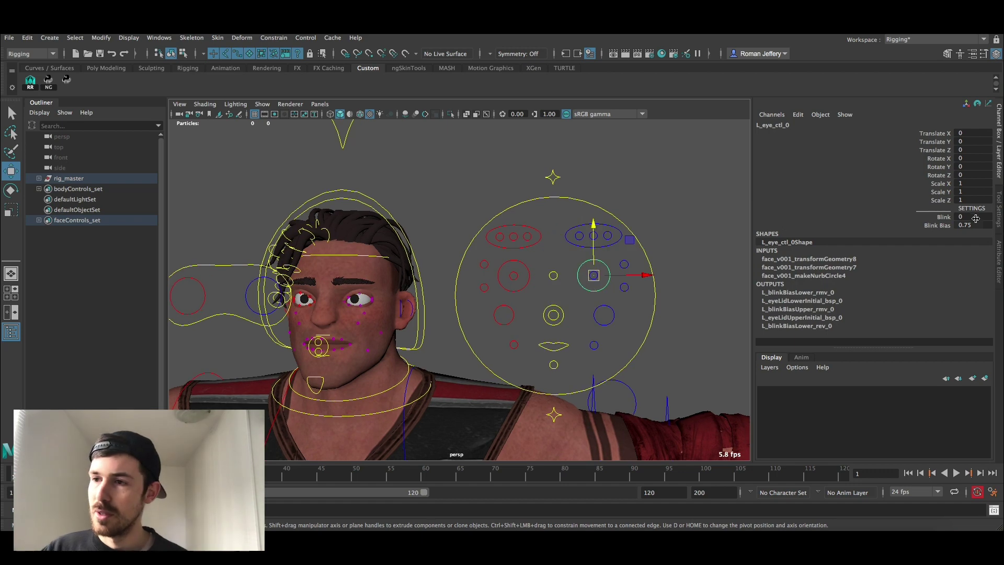
- Set the left eye control's Blink to 1
click(951, 217)
alt+right_drag(655, 261, 655, 288)
mouse_move(607, 300)
middle_down()
mouse_move(574, 296)
mouse_move(605, 285)
middle_up()
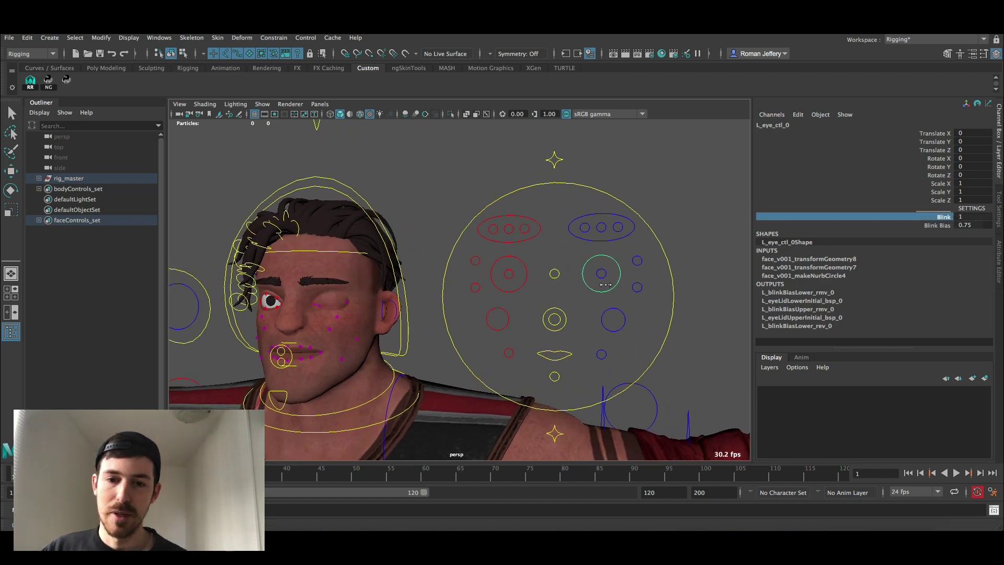
- Try Blink Bias 0 on the closed left eye, restore it to 0.75, and pick the Blink attribute again
click(937, 225)
alt+right_drag(549, 298, 663, 273)
middle_drag(662, 272, 595, 270)
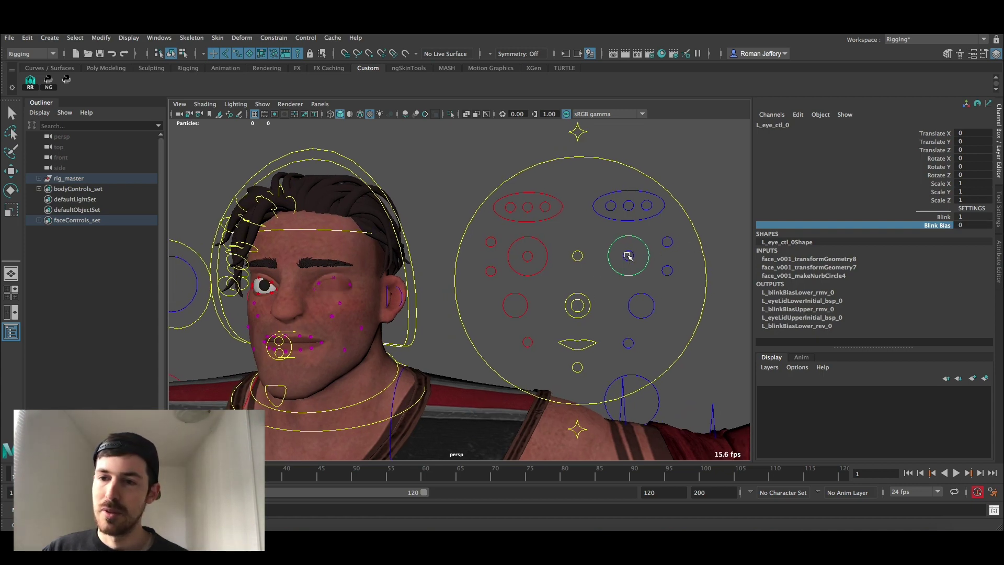
click(943, 217)
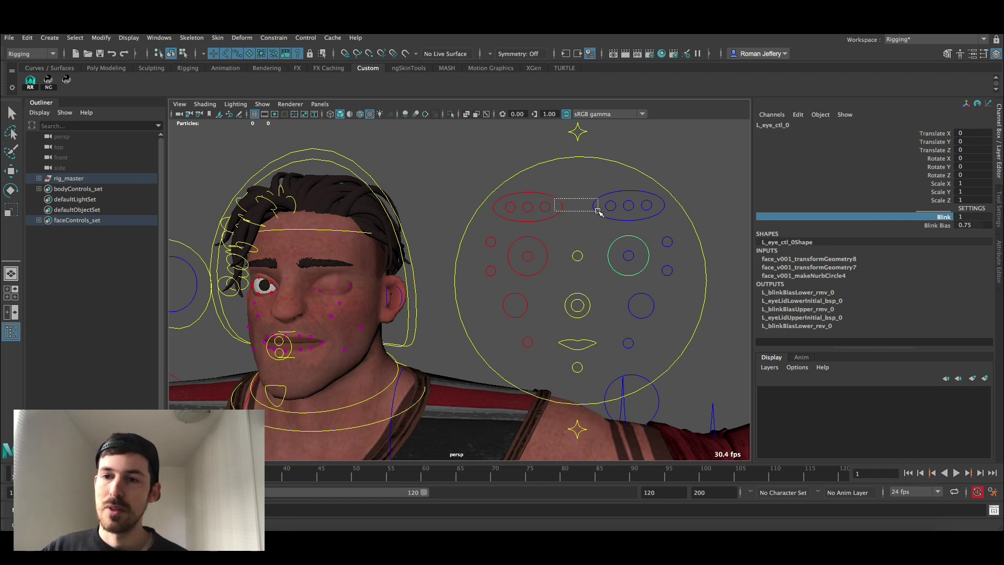
- Try moving the right and left inner eyebrow controls together on the face panel and undo the move
key(w)
scroll(586, 205, down, 2)
drag(597, 211, 577, 206)
key(ctrl+z)
key(q)
click(528, 234)
click(575, 236)
key(w)
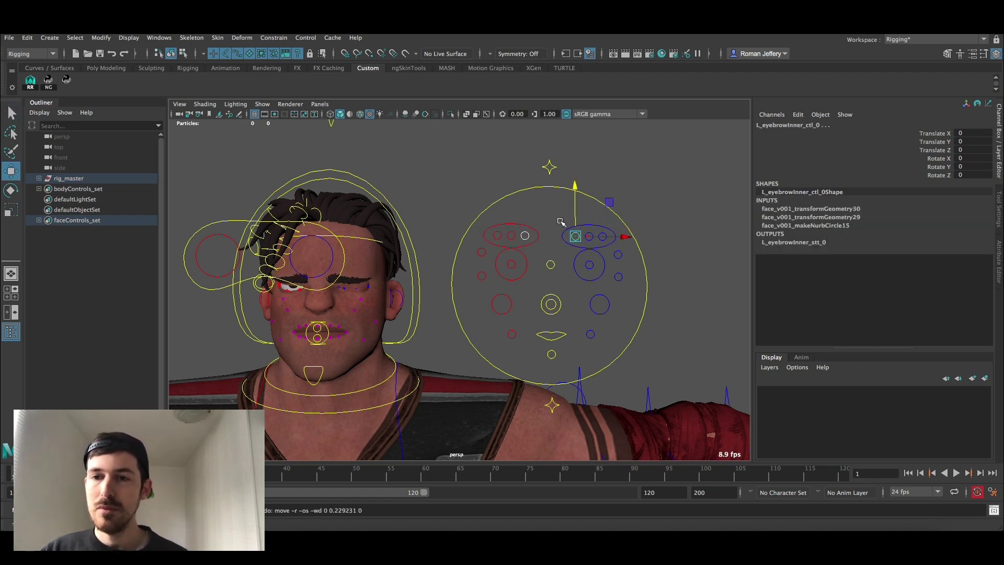
- Try the main right and left eyebrow controls together and undo the changes
key(ctrl+z)
key(ctrl+z)
key(ctrl+z)
key(ctrl+z)
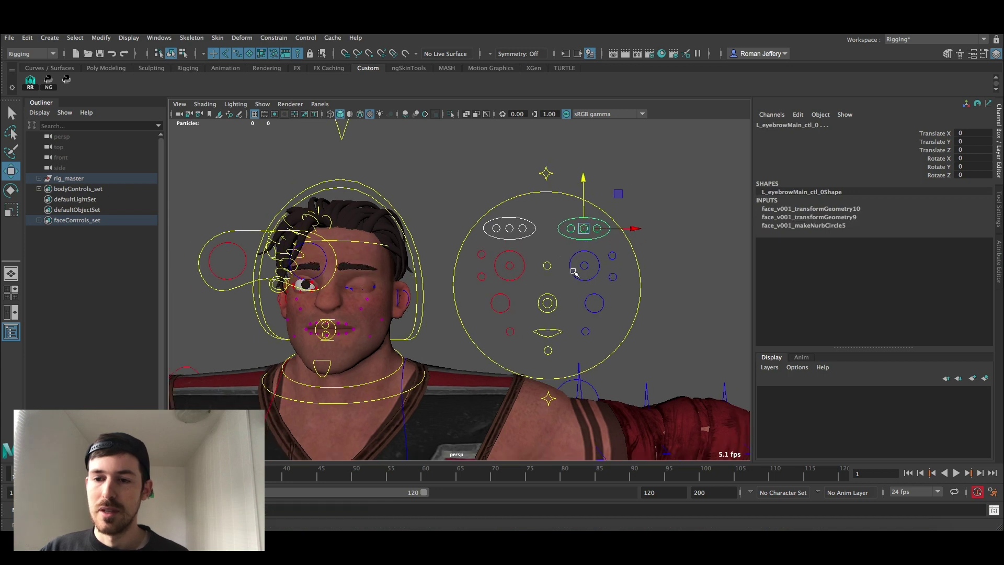
- Try moving the nose bridge control at the centre of the face panel and undo the moves
key(ctrl+z)
key(ctrl+z)
key(ctrl+z)
key(ctrl+z)
key(ctrl+z)
key(ctrl+z)
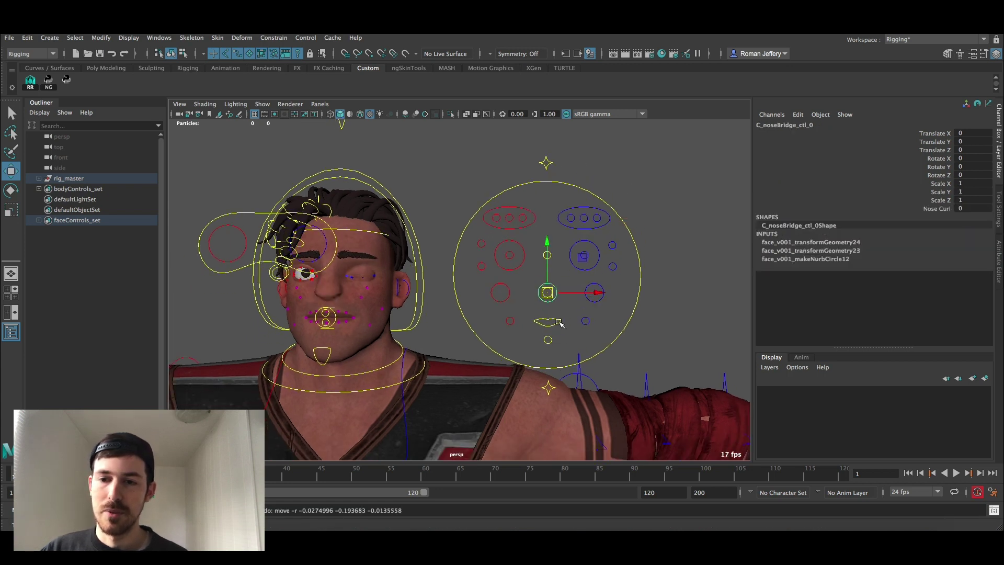
- Try moving and rotating the lip-shaped mouth control on the face panel, undoing the changes
key(ctrl+z)
key(ctrl+z)
key(ctrl+z)
key(ctrl+z)
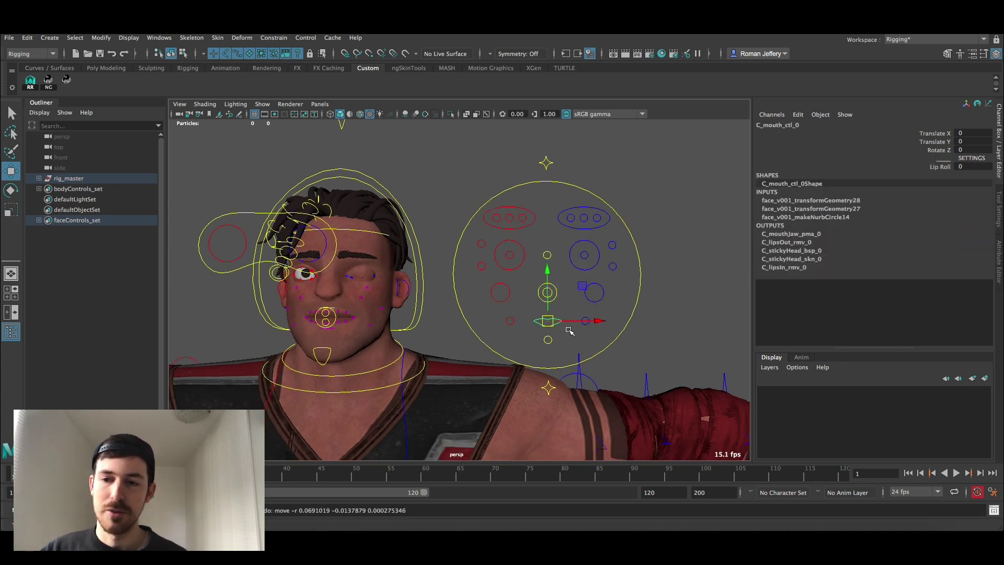
key(e)
drag(510, 291, 518, 276)
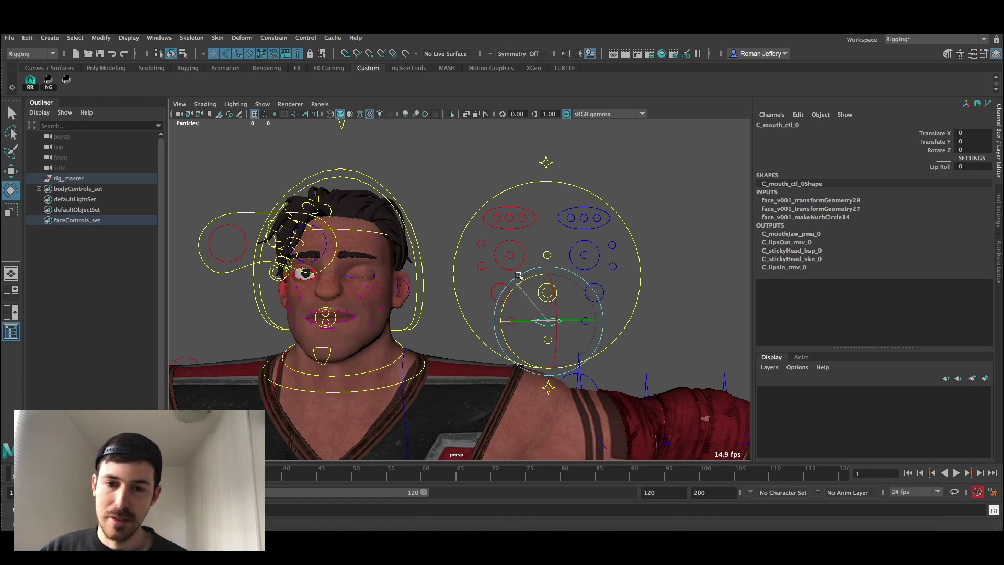
- Try moving both mouth corner controls together and shifting the jaw control on the face panel, undoing the moves
click(587, 321)
key(w)
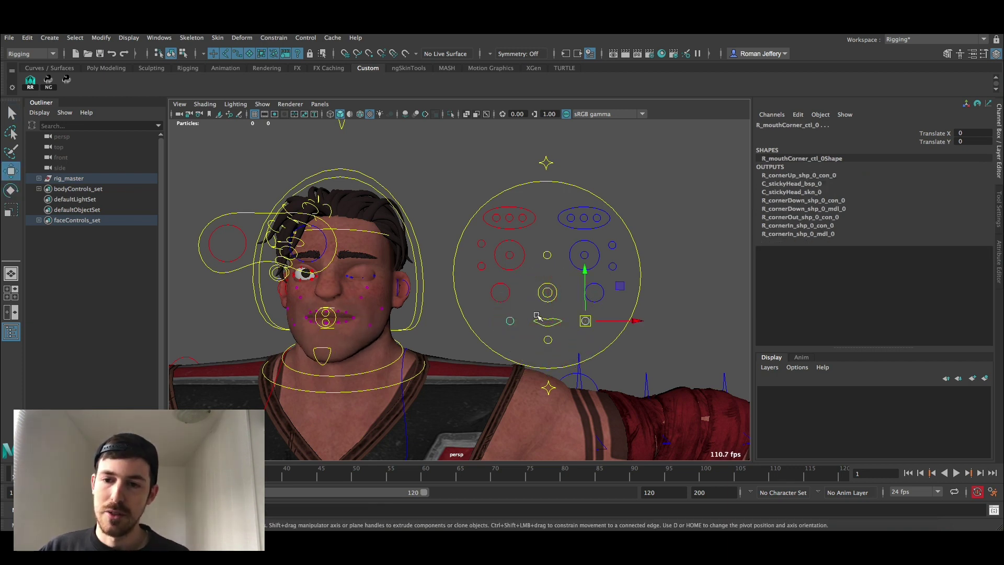
drag(620, 288, 625, 274)
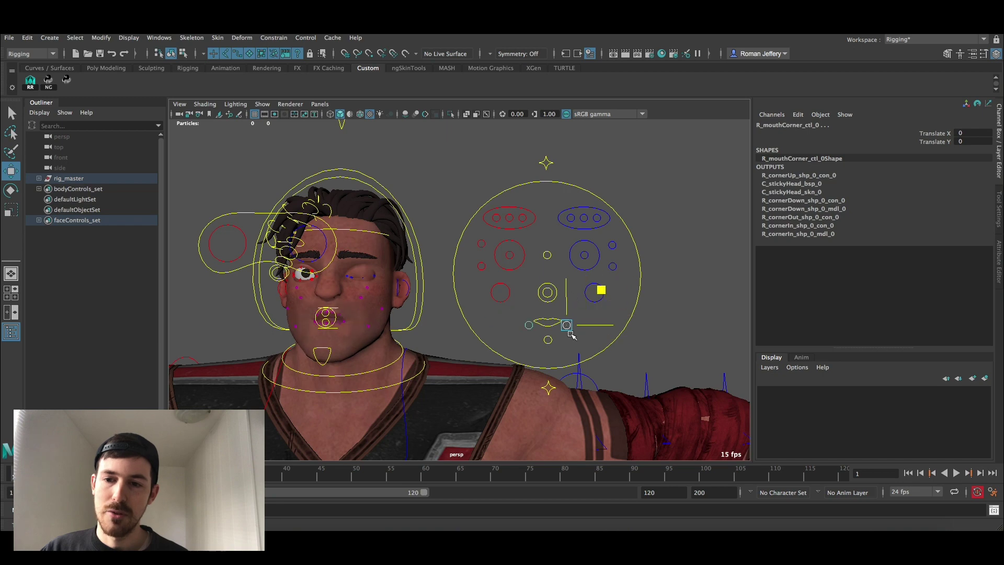
click(547, 340)
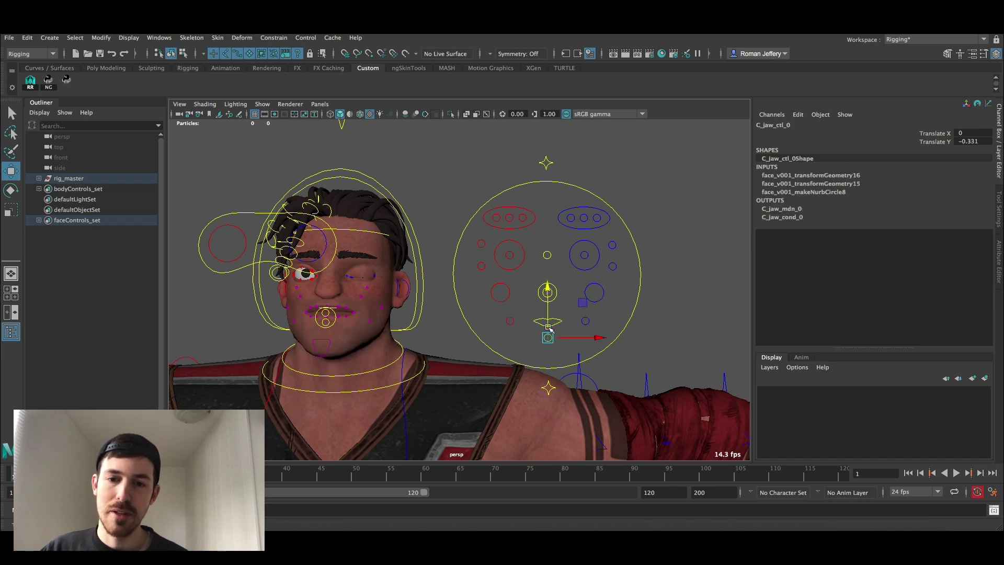
key(ctrl+z)
- Try moving the star-shaped lower and upper squoosh controls below and above the face panel, and undo the moves
alt+middle_drag(552, 342, 558, 295)
click(555, 338)
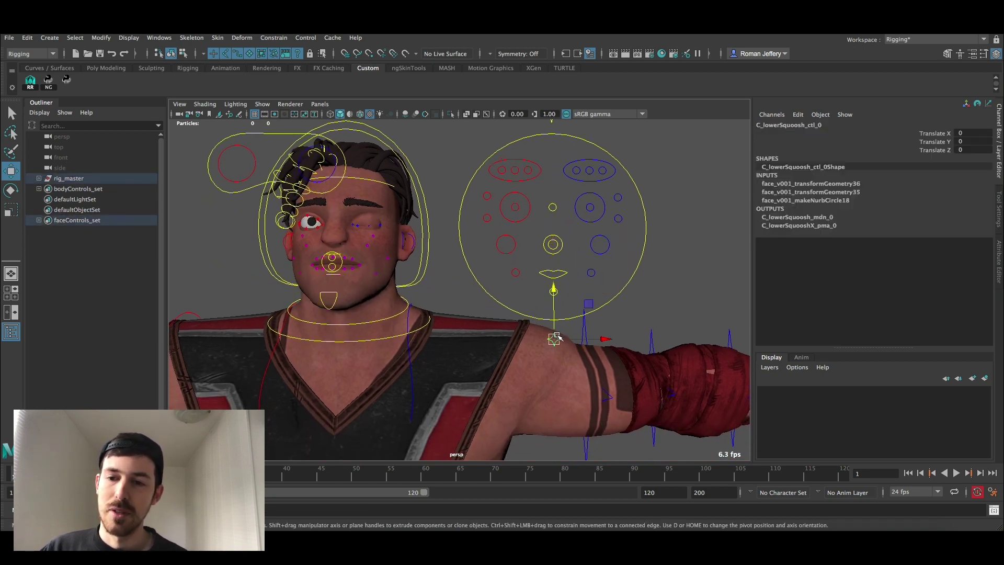
alt+middle_drag(555, 325, 550, 403)
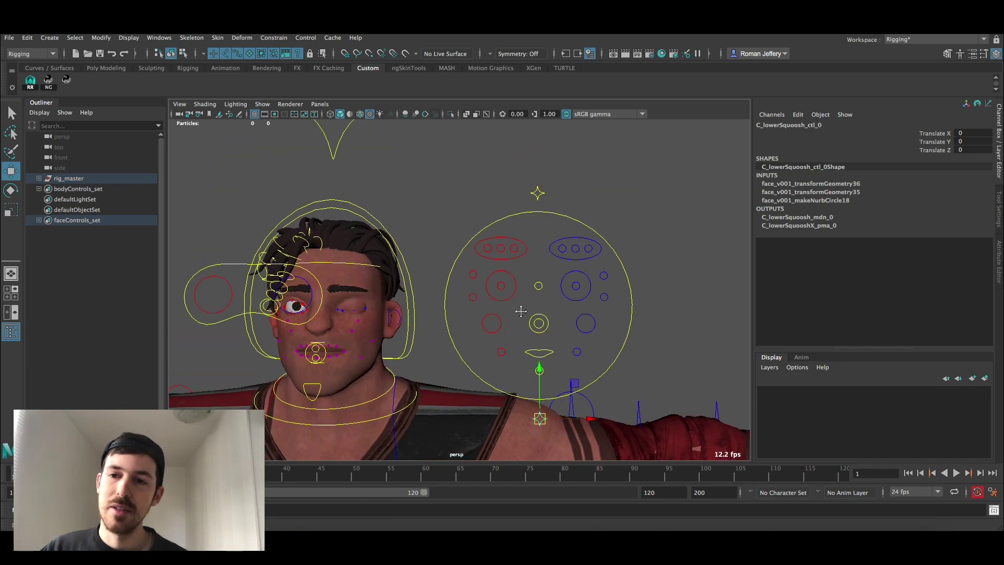
click(537, 191)
scroll(548, 202, down, 2)
mouse_move(526, 208)
mouse_down()
mouse_move(528, 198)
mouse_move(536, 208)
mouse_move(524, 221)
mouse_up()
key(ctrl+z)
scroll(511, 239, down, 3)
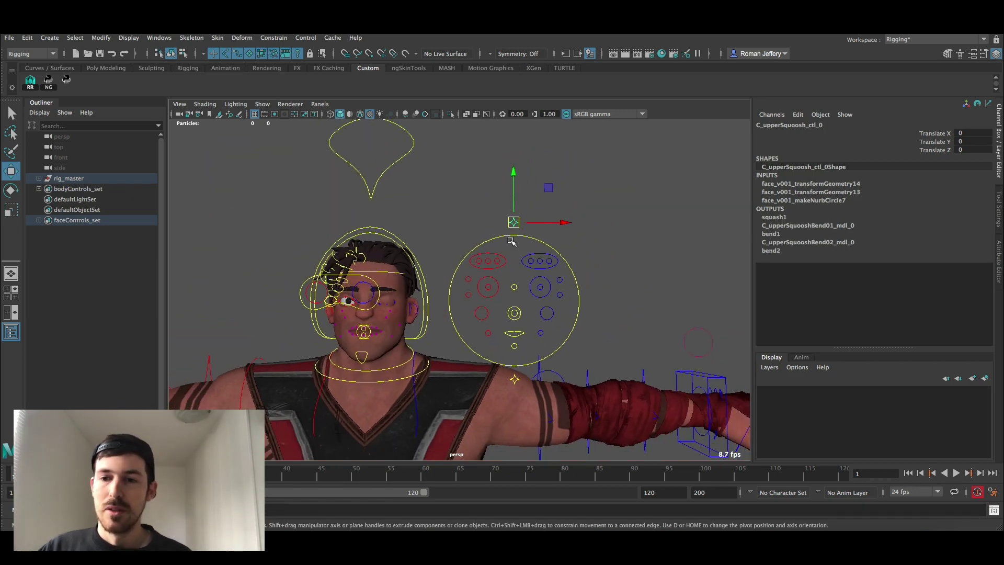
alt+middle_drag(509, 240, 504, 227)
scroll(535, 276, up, 2)
scroll(514, 283, down, 3)
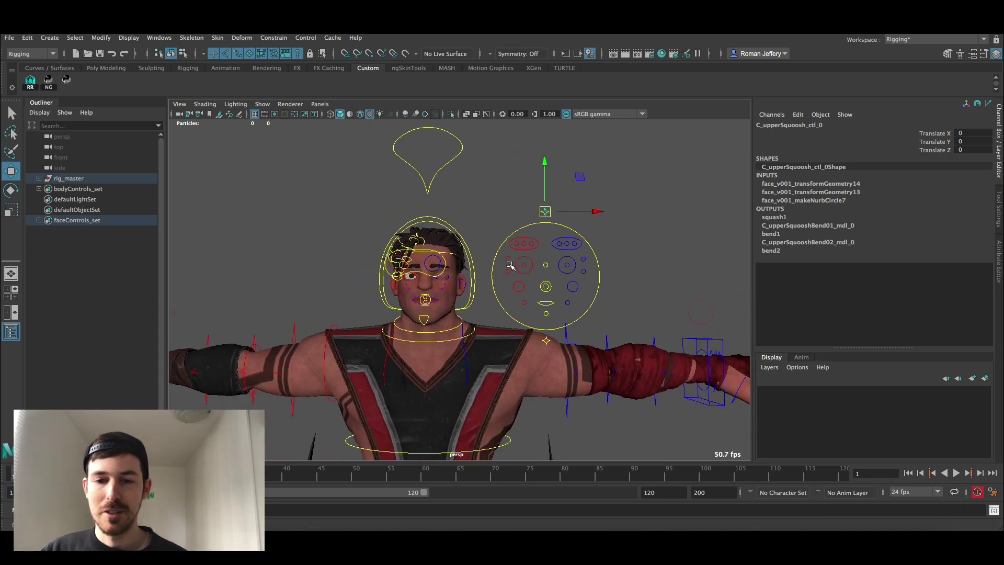
- Try rotating the left cheek control on the face panel and undo the rotation
scroll(526, 314, up, 3)
alt+drag(529, 321, 452, 314)
alt+drag(516, 317, 505, 288)
click(538, 316)
key(e)
scroll(563, 330, up, 2)
key(ctrl+z)
alt+middle_drag(505, 288, 565, 333)
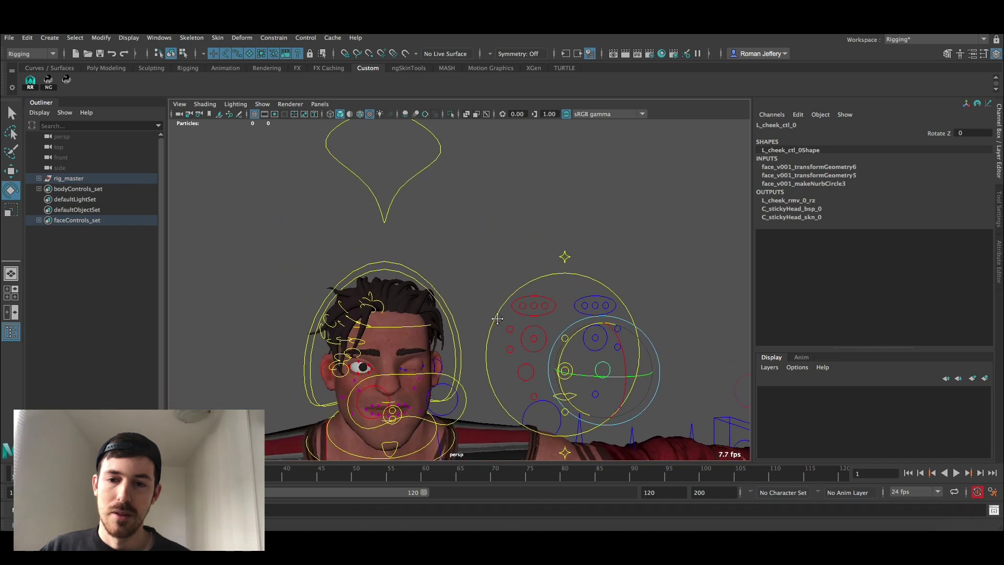
- Select the settings control above the character's head and bring the upper body into view
alt+right_drag(566, 333, 419, 281)
drag(449, 240, 413, 212)
alt+middle_drag(431, 211, 439, 228)
alt+right_drag(499, 231, 463, 215)
alt+right_drag(544, 234, 508, 237)
alt+middle_drag(509, 238, 515, 205)
alt+right_drag(515, 204, 457, 245)
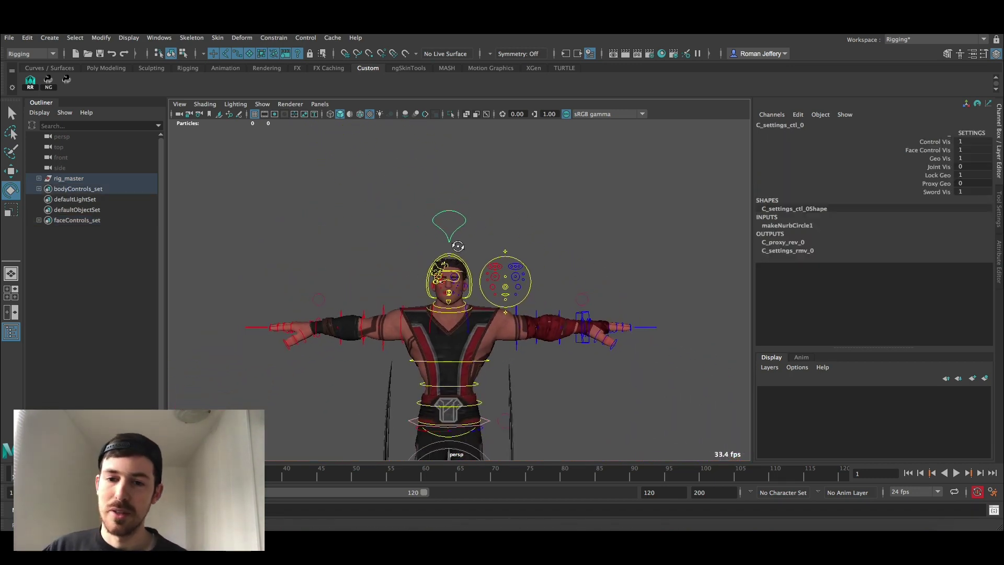
alt+drag(457, 245, 445, 242)
alt+right_drag(444, 242, 484, 286)
alt+middle_drag(484, 286, 482, 256)
alt+right_drag(482, 255, 433, 227)
alt+middle_drag(433, 226, 439, 229)
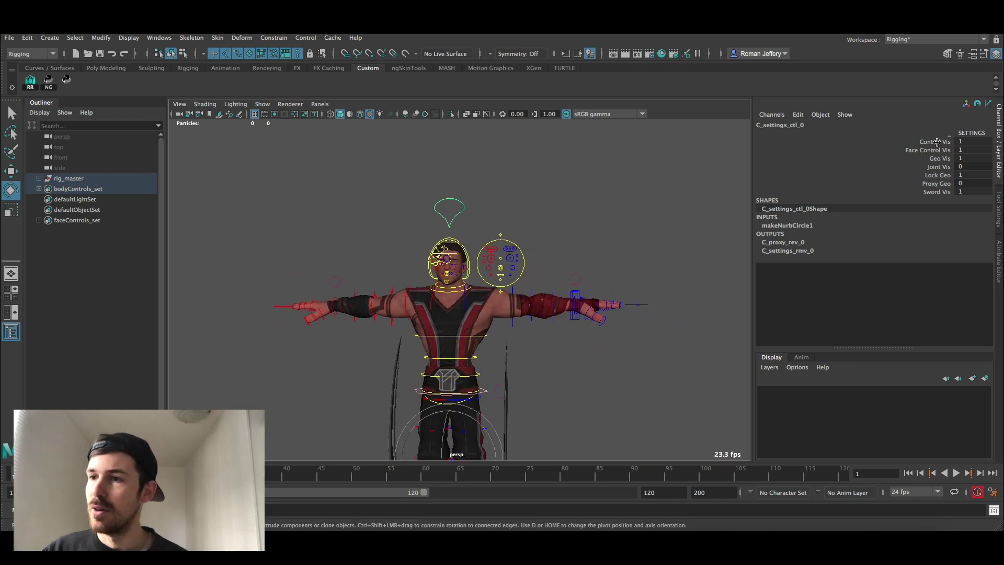
- Try toggling Control Vis and Face Control Vis on the settings control, restoring both to 1
click(936, 142)
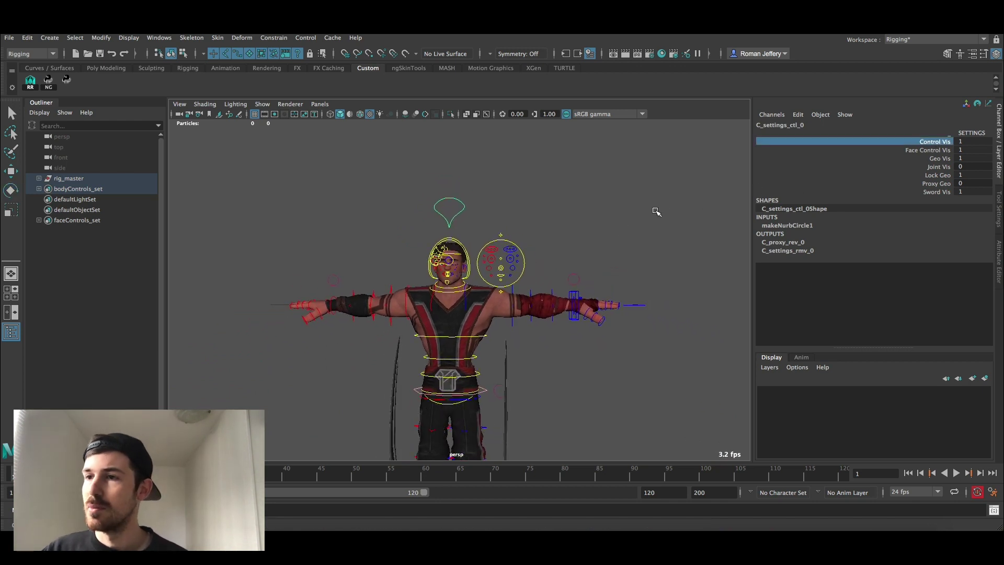
middle_drag(657, 212, 528, 215)
alt+right_drag(543, 235, 480, 226)
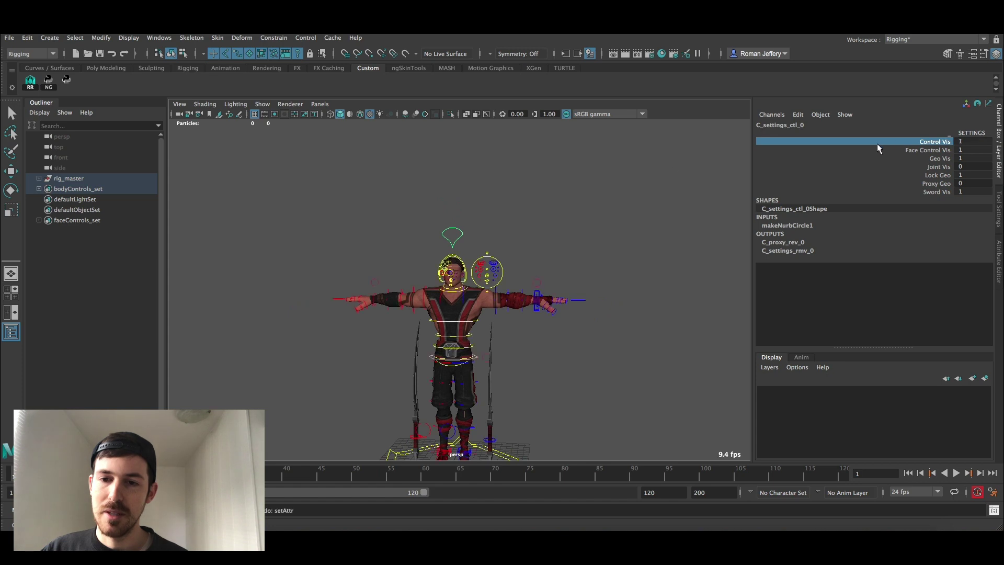
click(933, 150)
middle_drag(502, 235, 477, 235)
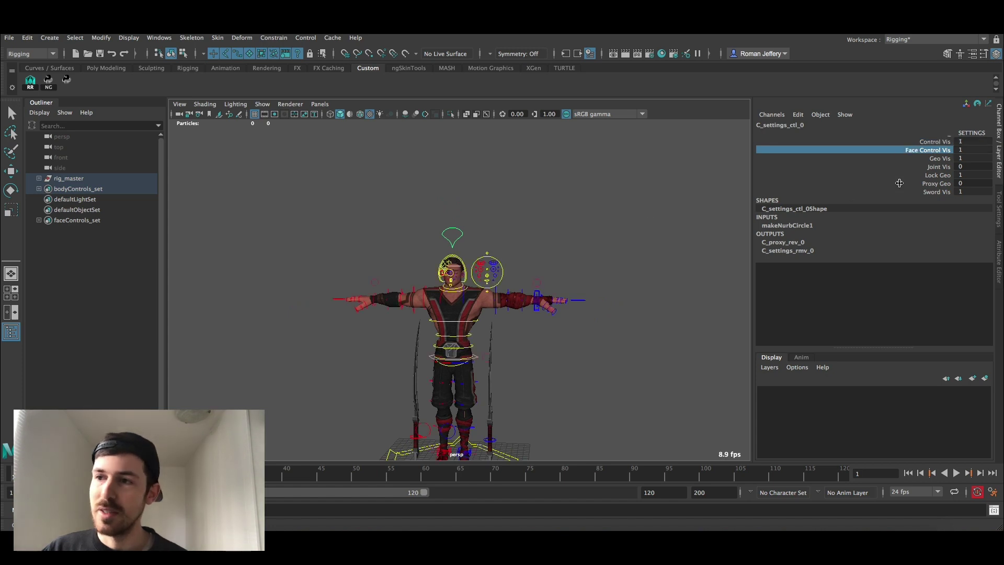
- Try toggling Geo Vis and Joint Vis on the settings control and restore both attributes
click(939, 159)
middle_drag(594, 220, 621, 223)
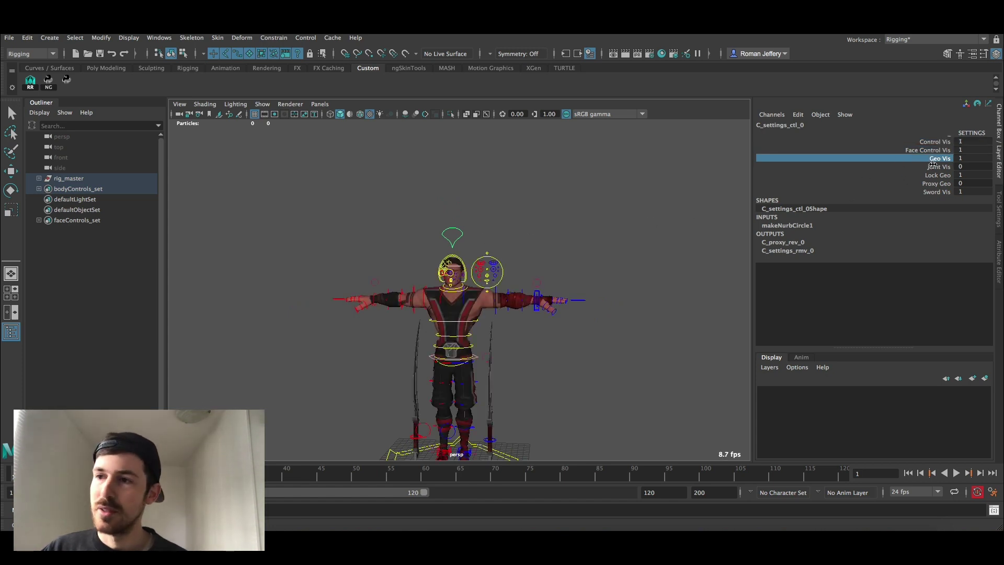
click(939, 167)
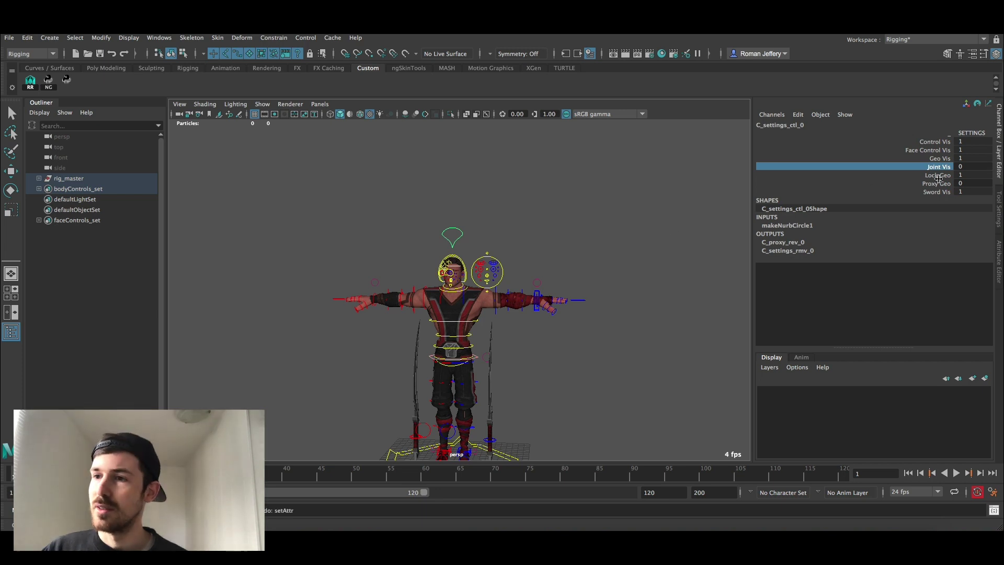
- Go through the Lock Geo and Proxy Geo attributes, try toggling Sword Vis, and undo the change
click(938, 175)
click(939, 184)
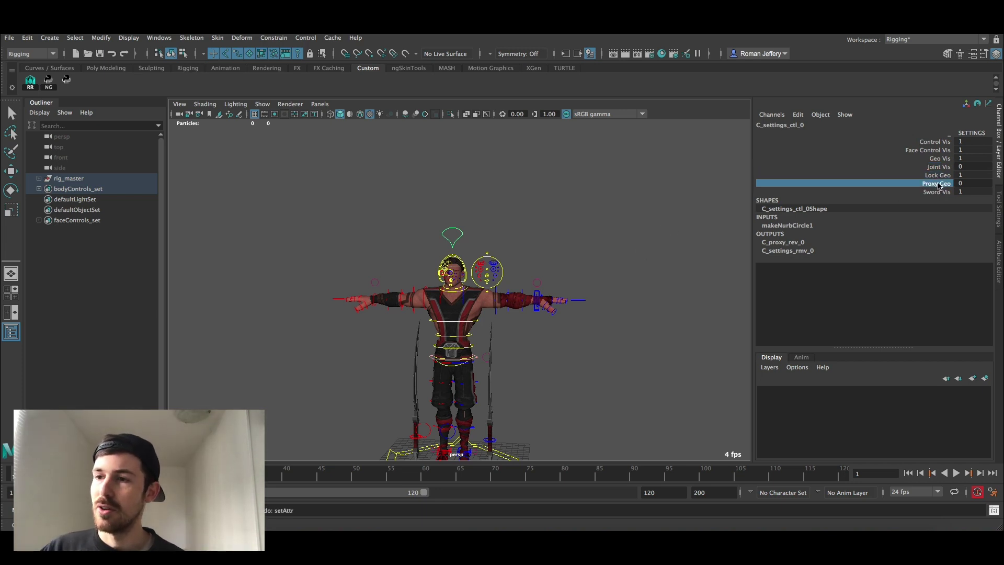
click(939, 192)
alt+drag(634, 338, 576, 282)
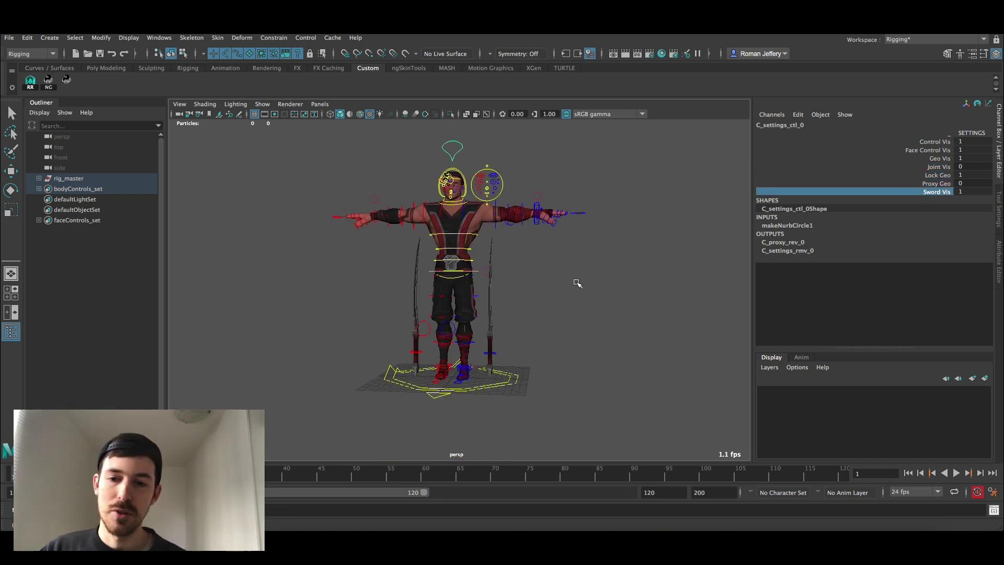
key(ctrl+z)
- Set Proxy Geo to 1 on the settings control to show the simplified body
click(946, 184)
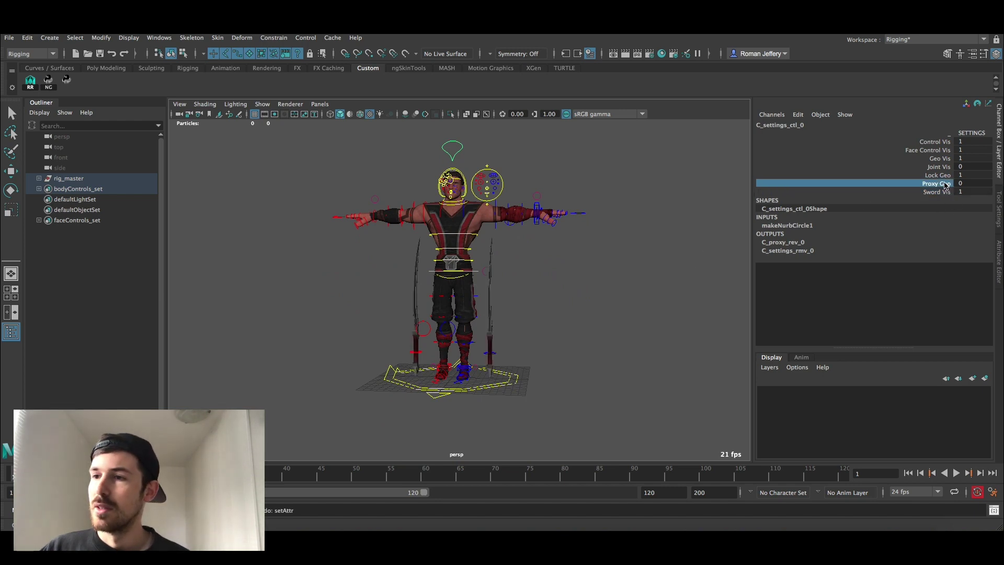
middle_drag(438, 271, 543, 309)
scroll(533, 316, up, 3)
alt+drag(534, 316, 493, 327)
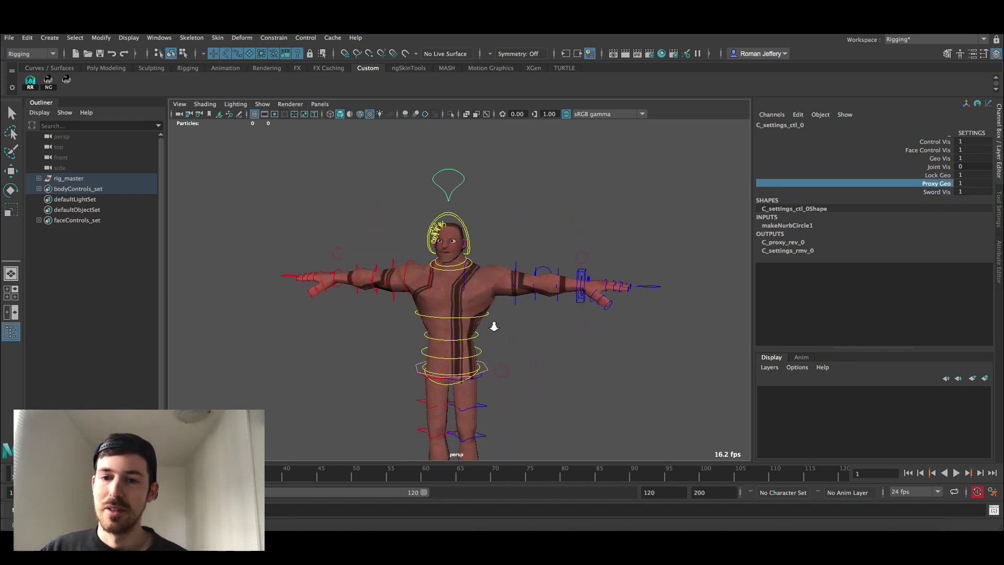
- Try moving the root control at the hips with the proxy body shown, and undo the move
scroll(512, 342, up, 1)
click(490, 386)
key(e)
alt+drag(494, 386, 525, 374)
alt+middle_drag(525, 375, 512, 313)
key(w)
scroll(490, 350, down, 1)
drag(482, 312, 473, 293)
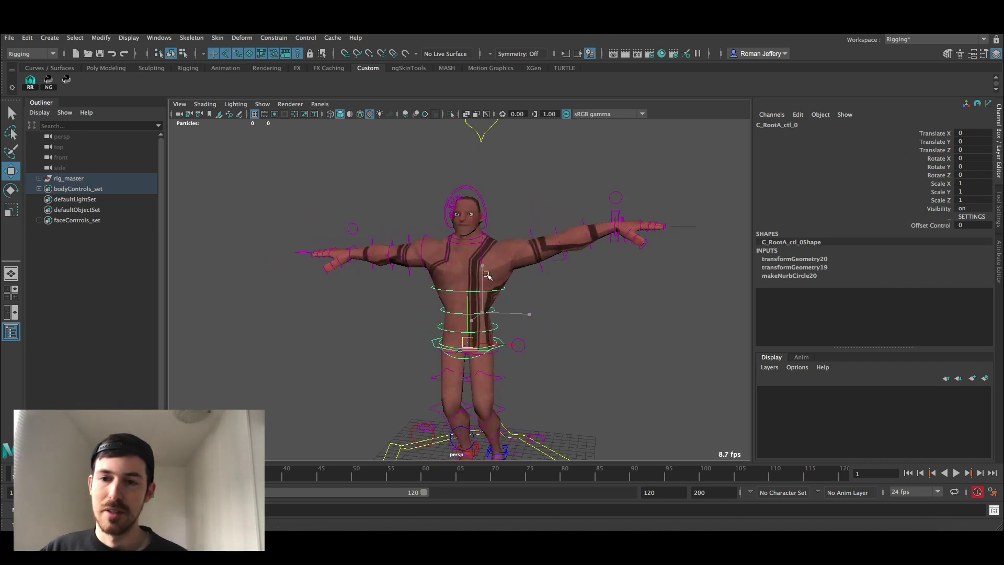
key(ctrl+z)
- Select the main control around the feet, inspect the proxy body, and reselect the settings control above the head
alt+right_drag(549, 377, 477, 328)
alt+middle_drag(478, 327, 486, 288)
click(497, 371)
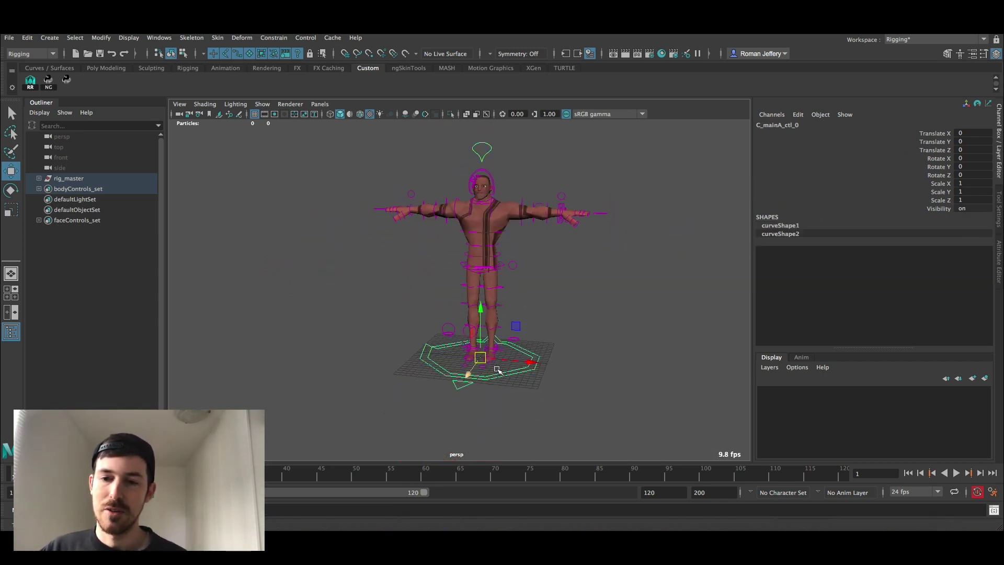
alt+drag(454, 381, 531, 313)
alt+right_drag(531, 314, 545, 375)
alt+right_drag(556, 340, 533, 298)
click(497, 183)
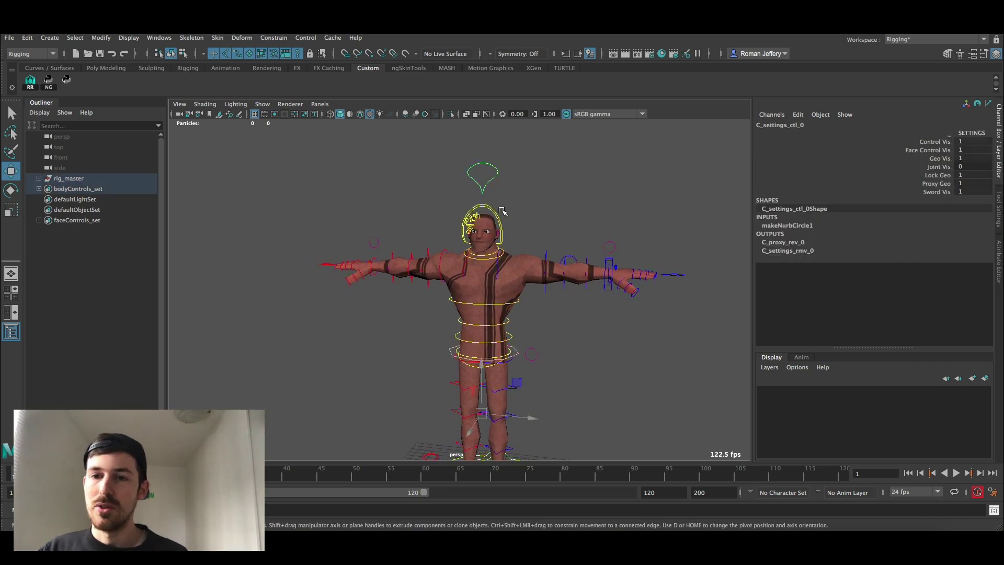
alt+right_drag(498, 183, 552, 244)
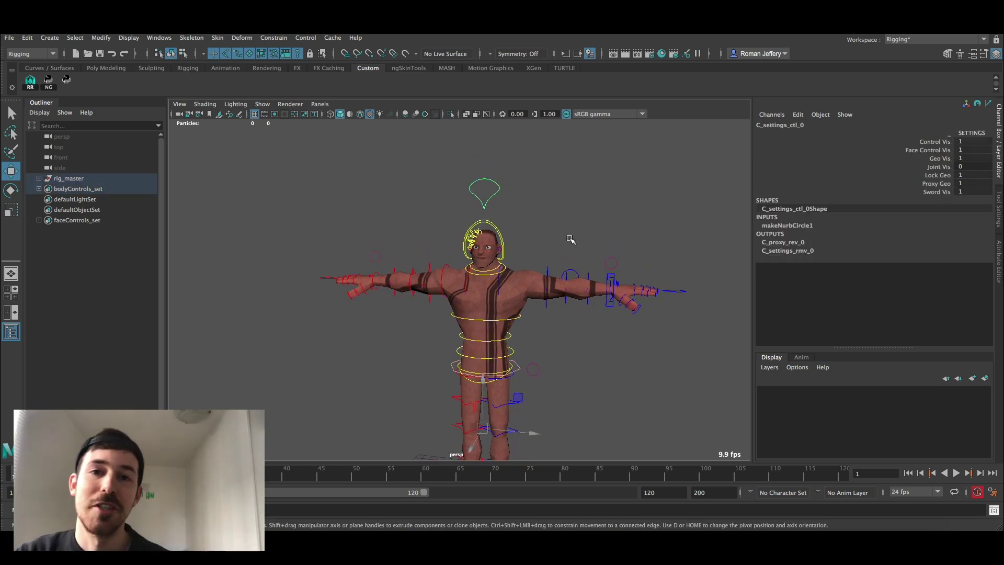